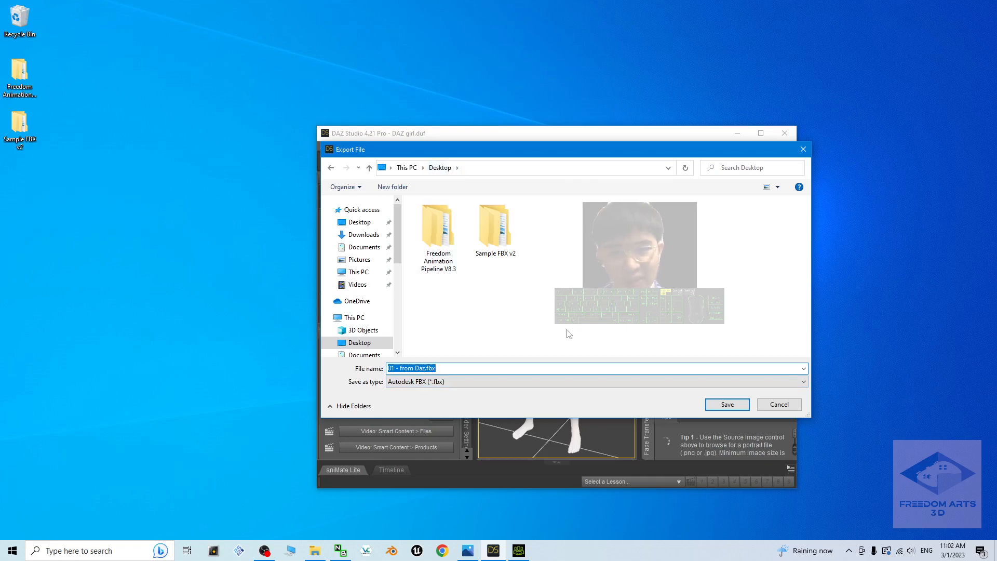
- Create a folder named "01 - From Daz Gen8.1" on the Desktop and open it as the export location
{"action": "right_click", "coordinate": [584, 288]}
{"action": "mouse_move", "coordinate": [703, 420]}
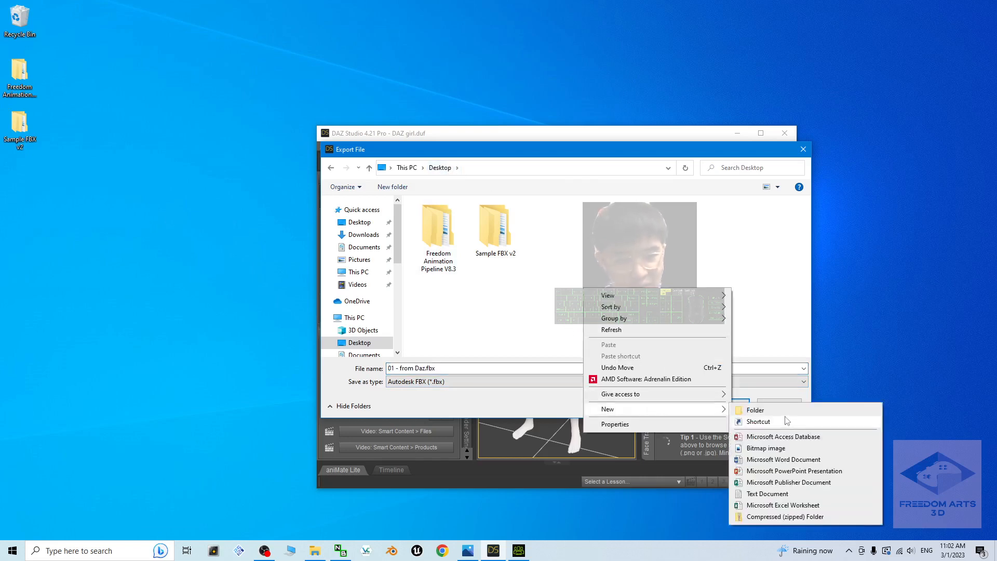
{"action": "left_click", "coordinate": [756, 411]}
{"action": "type", "text": "01 - From"}
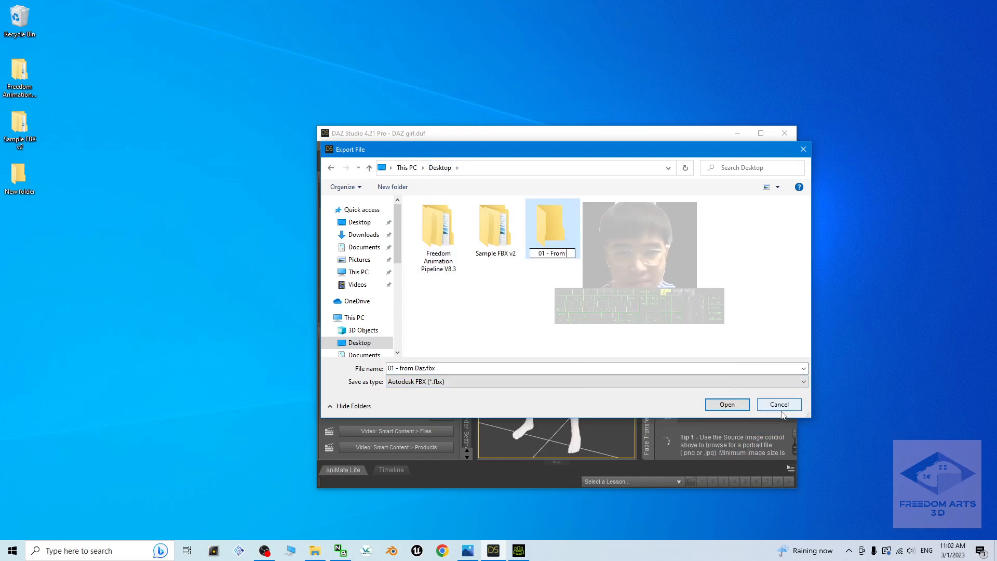
{"action": "type", "text": " Daz Ge"}
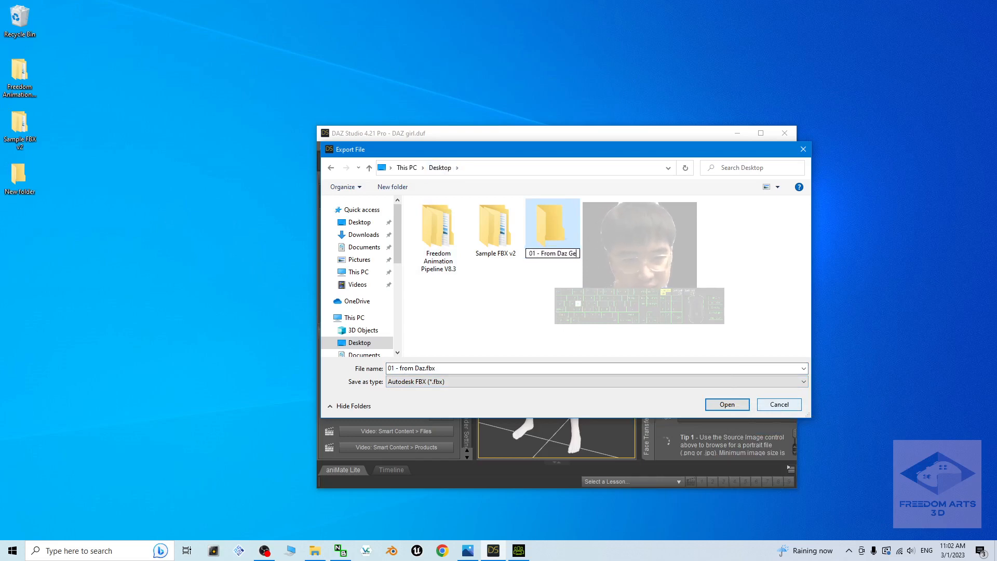
{"action": "type", "text": "n8.1"}
{"action": "key", "text": "Return"}
{"action": "key", "text": "Return"}
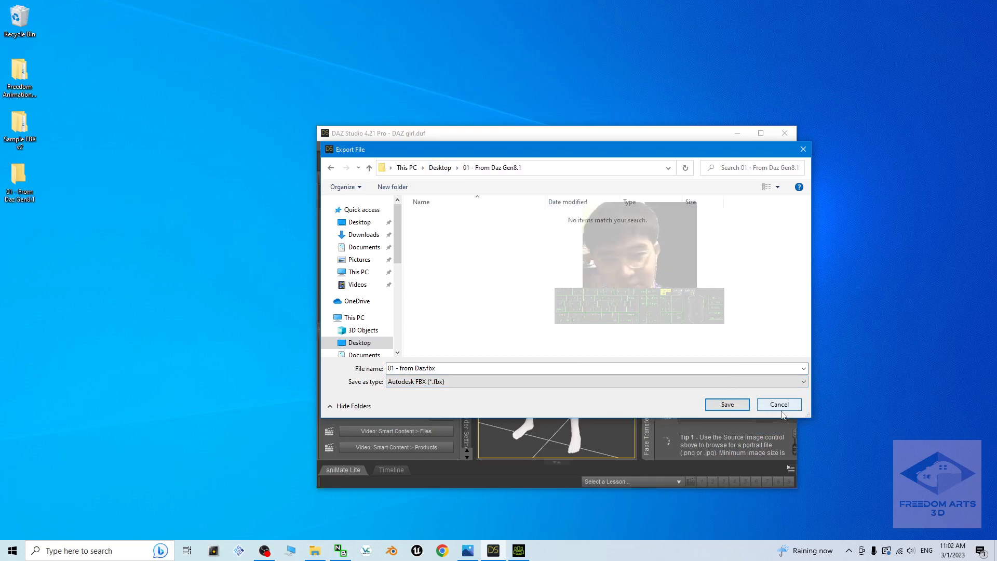
- Export the character in FBX format as DazGen8.1Female01, accepting the current FBX export options
{"action": "left_click", "coordinate": [447, 370]}
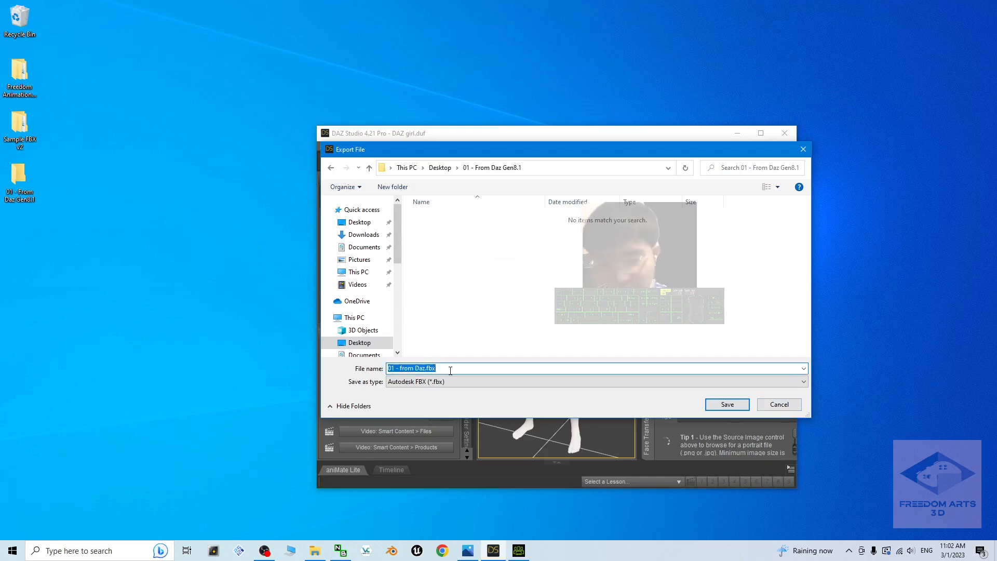
{"action": "type", "text": "DazGen8.1Female01"}
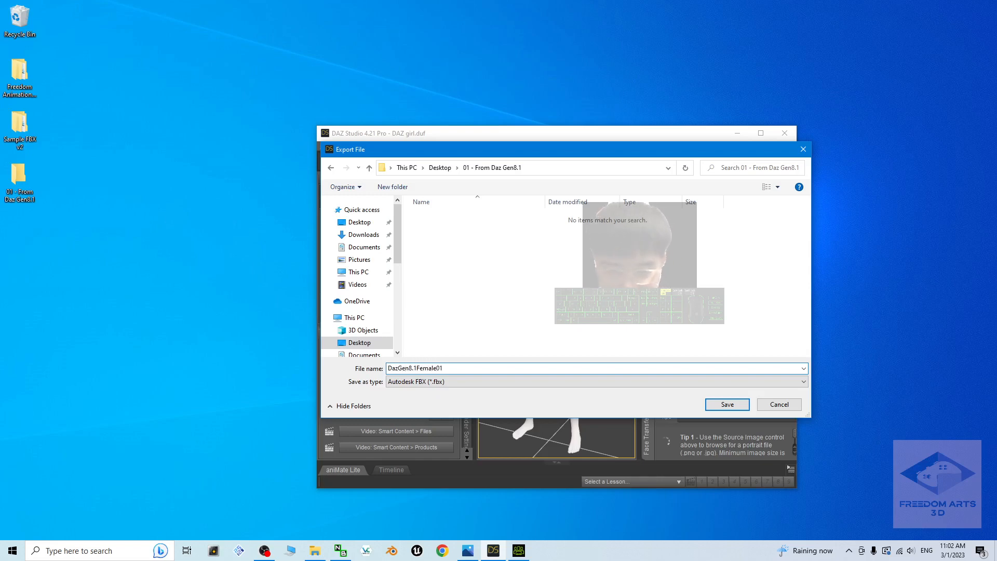
{"action": "left_click", "coordinate": [726, 404]}
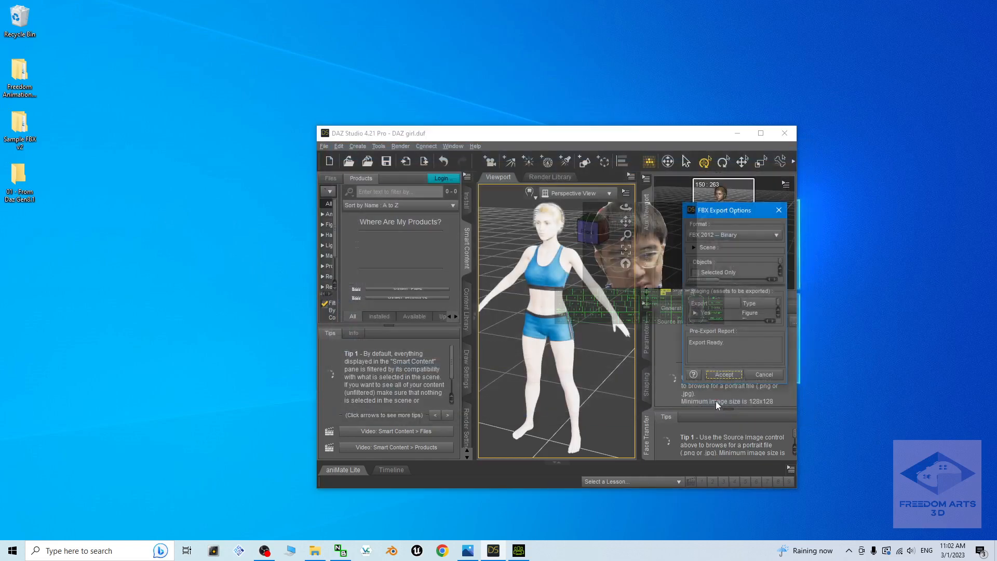
{"action": "left_click", "coordinate": [724, 375]}
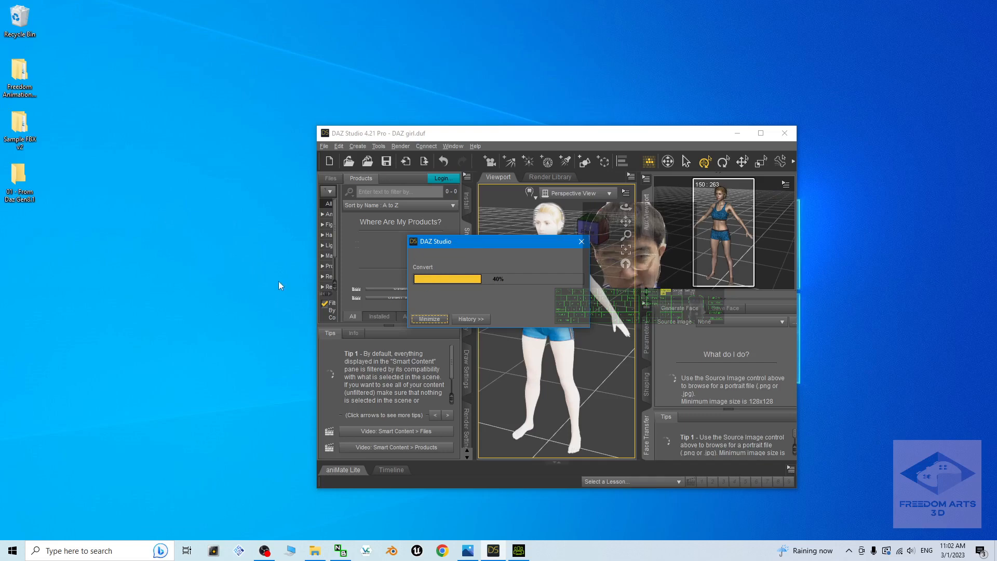
- Open the "01 - From Daz Gen8.1" folder on the desktop and check for the exported DazGen8.1Female01.fbx file
{"action": "double_click", "coordinate": [18, 178]}
{"action": "left_click_drag", "start_coordinate": [387, 83], "coordinate": [204, 84]}
{"action": "left_click_drag", "start_coordinate": [496, 240], "coordinate": [557, 249]}
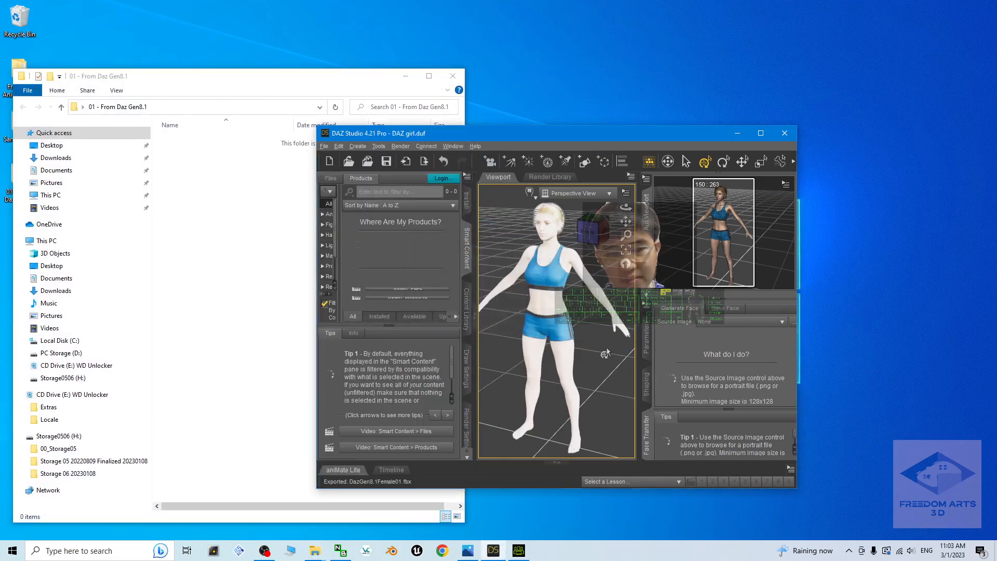
{"action": "left_click", "coordinate": [244, 244]}
{"action": "left_click", "coordinate": [222, 140]}
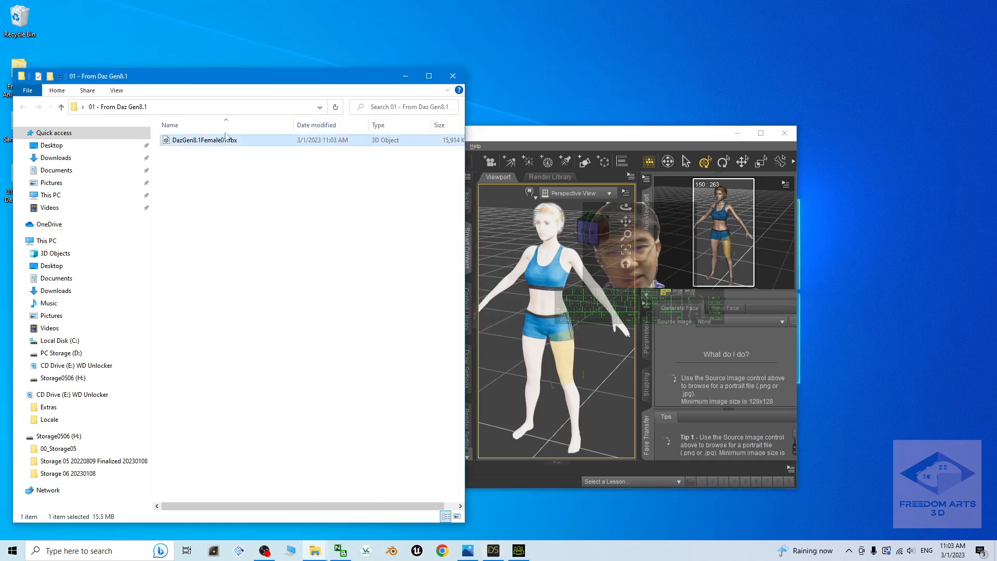
- Minimize DAZ Studio and switch to Character Creator 4
{"action": "left_click_drag", "start_coordinate": [485, 136], "coordinate": [512, 132]}
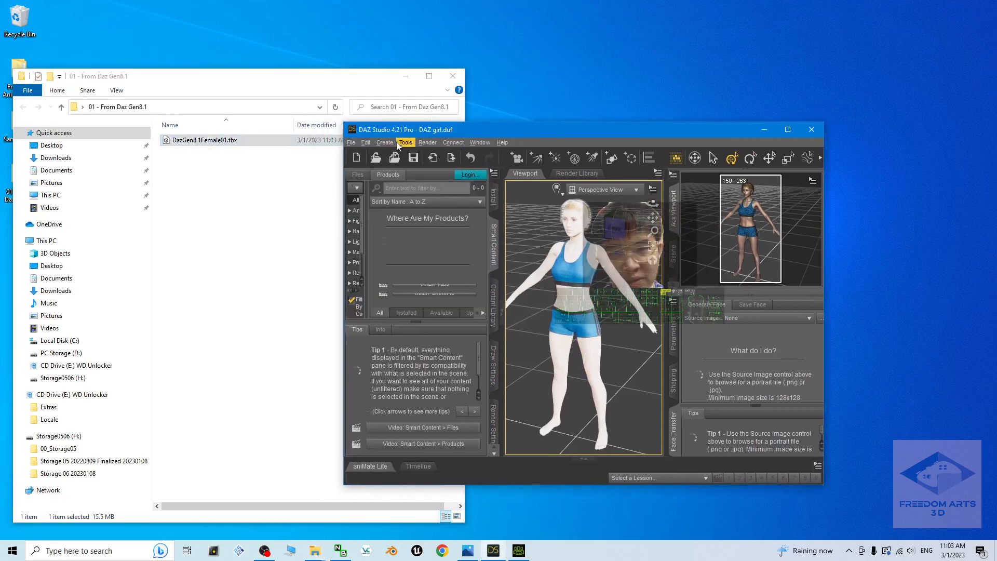
{"action": "left_click", "coordinate": [764, 129]}
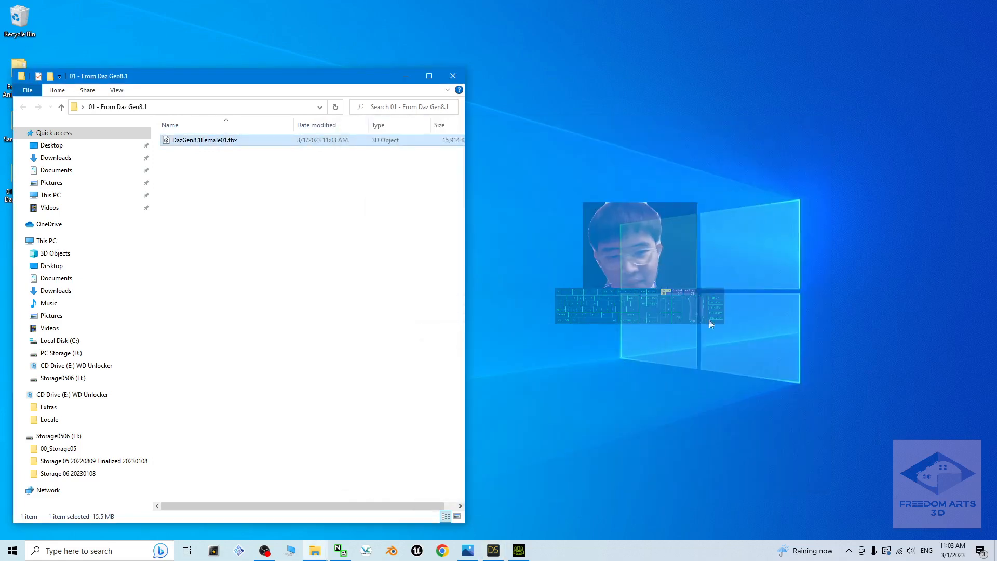
{"action": "left_click", "coordinate": [519, 550]}
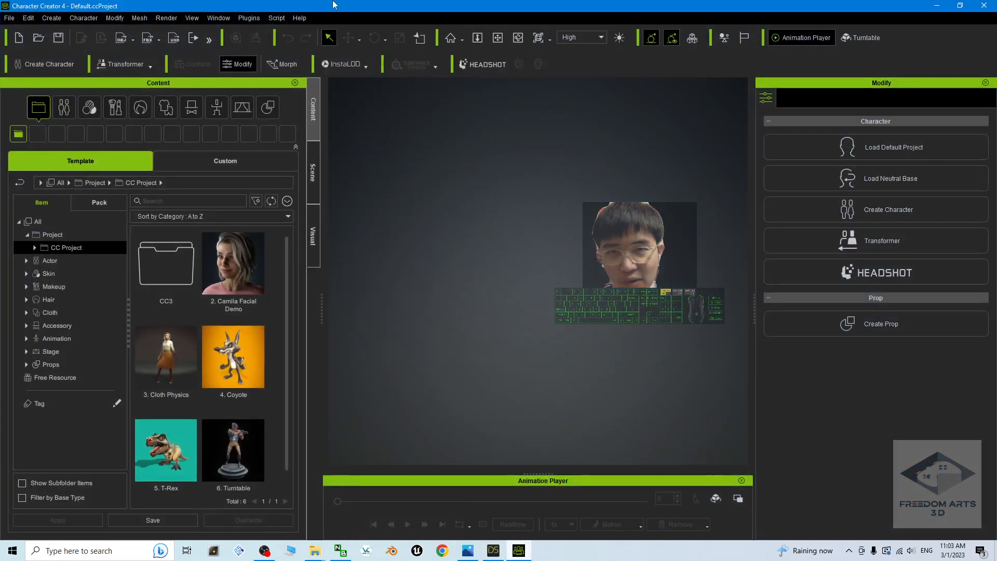
{"action": "left_click_drag", "start_coordinate": [543, 6], "coordinate": [429, 9]}
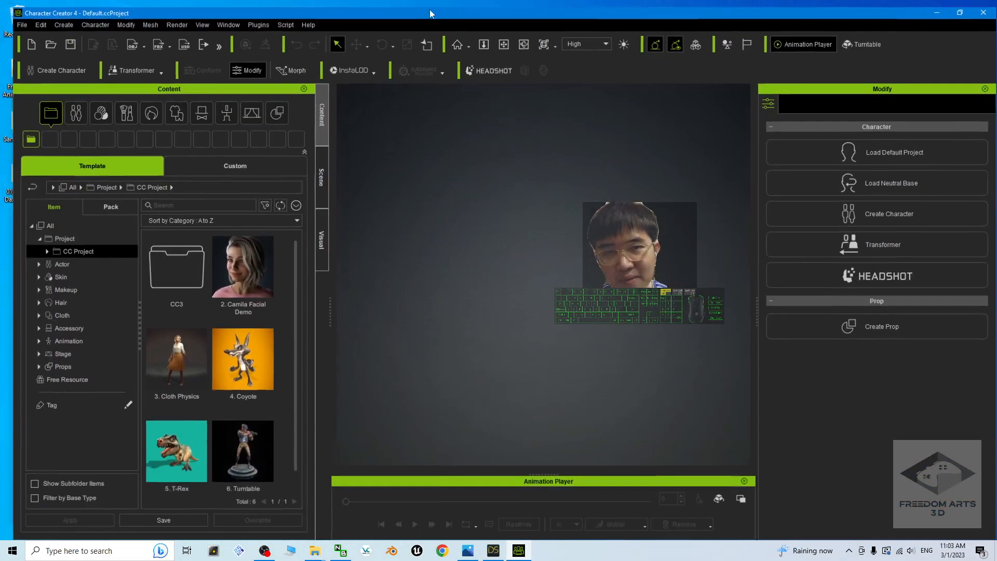
- Load DazGen8.1Female01.fbx from the Desktop export folder through Transformer as CC3+, using the Basic texture option
{"action": "left_click", "coordinate": [145, 66]}
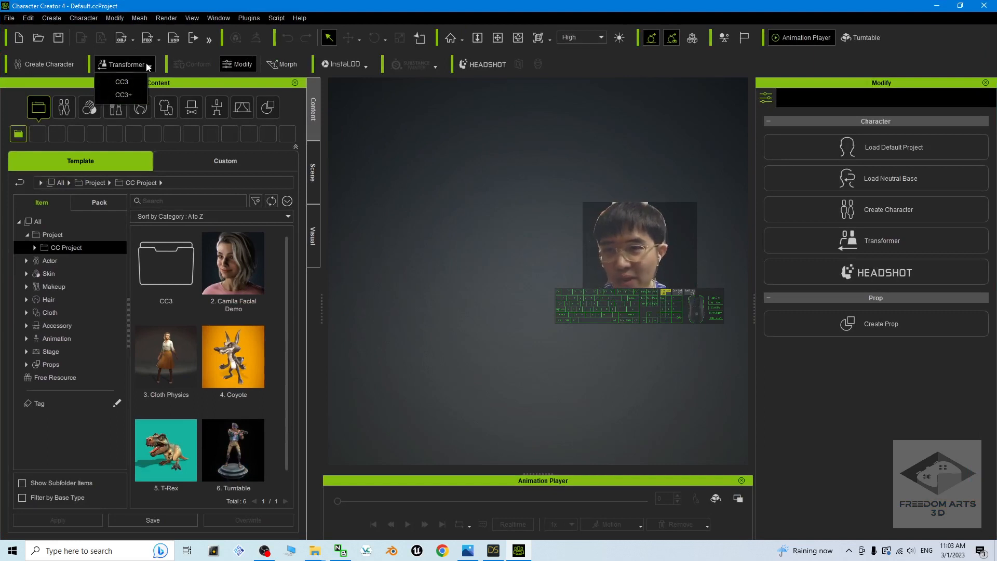
{"action": "left_click", "coordinate": [121, 95]}
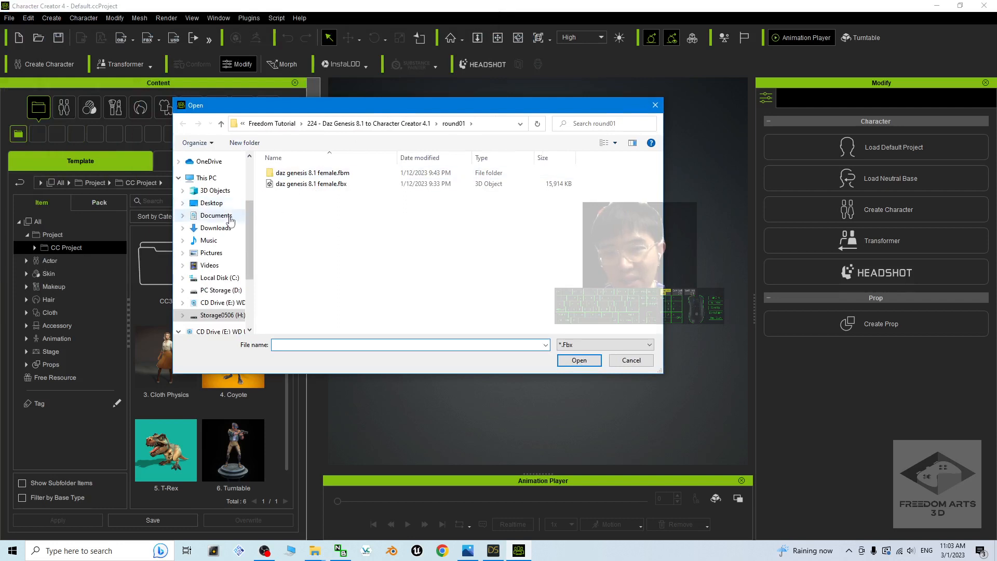
{"action": "left_click", "coordinate": [217, 205]}
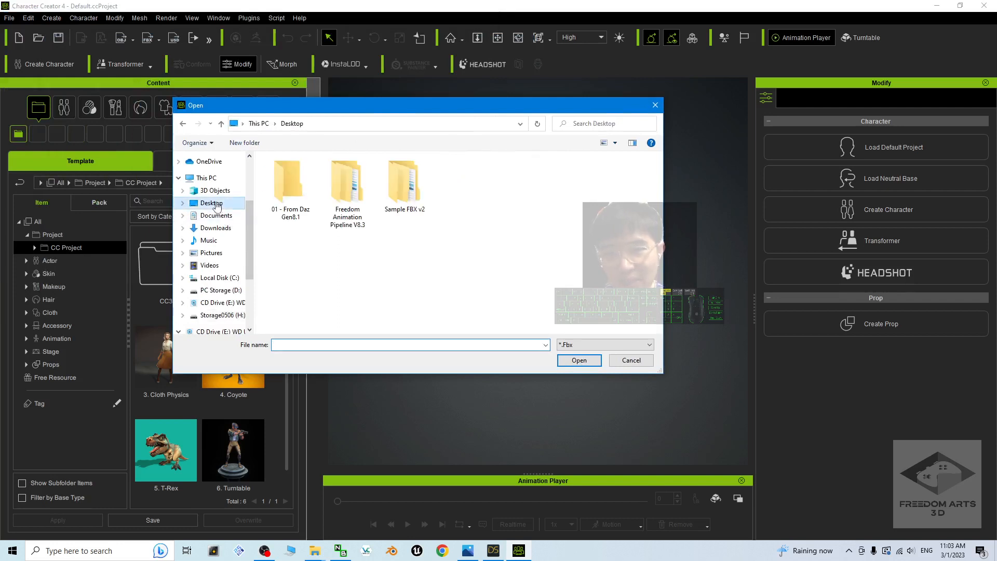
{"action": "double_click", "coordinate": [293, 190]}
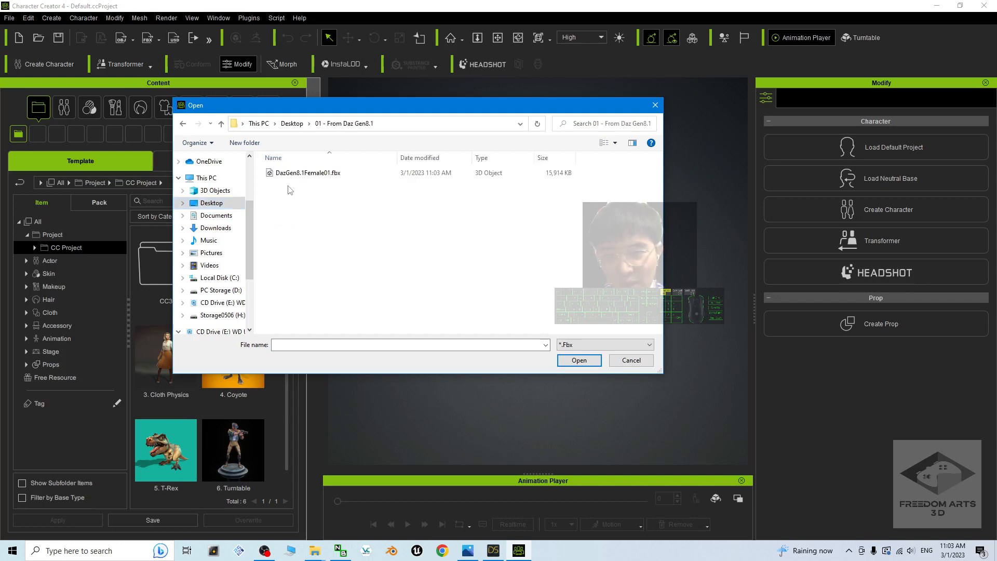
{"action": "left_click", "coordinate": [286, 174]}
{"action": "double_click", "coordinate": [317, 178]}
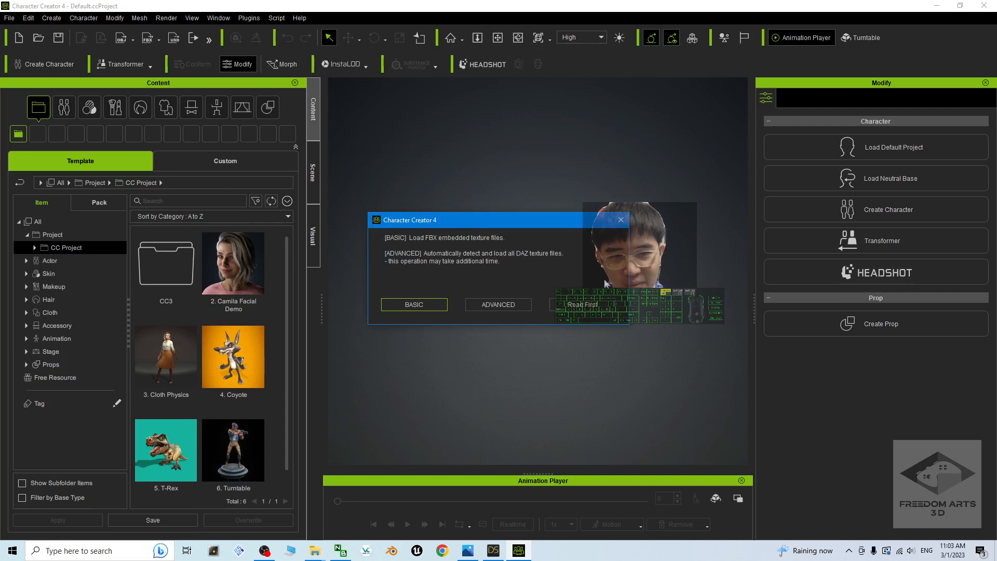
{"action": "left_click", "coordinate": [411, 304]}
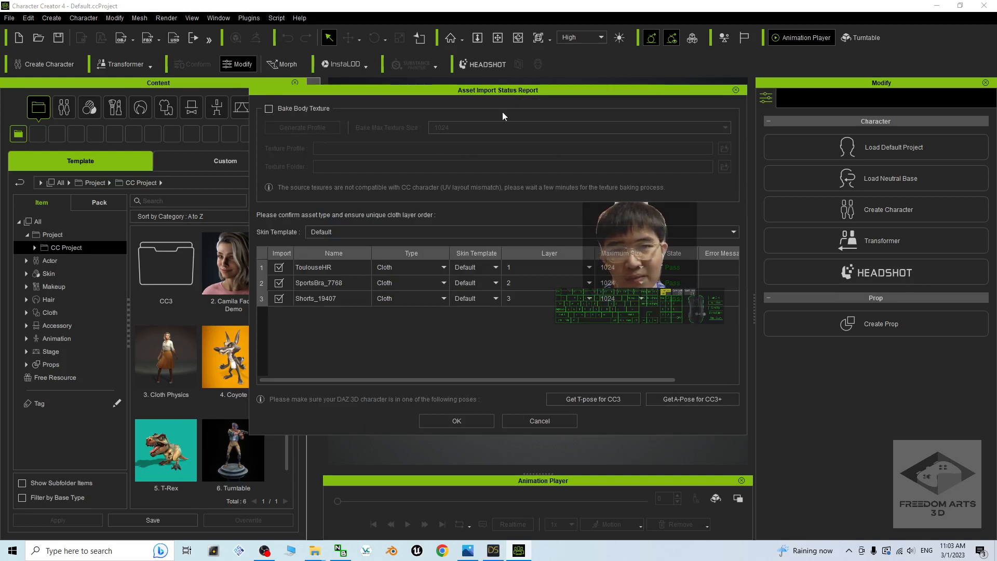
- Enable Bake Body Texture with a maximum texture size of 1024 and confirm the asset import
{"action": "left_click", "coordinate": [268, 109]}
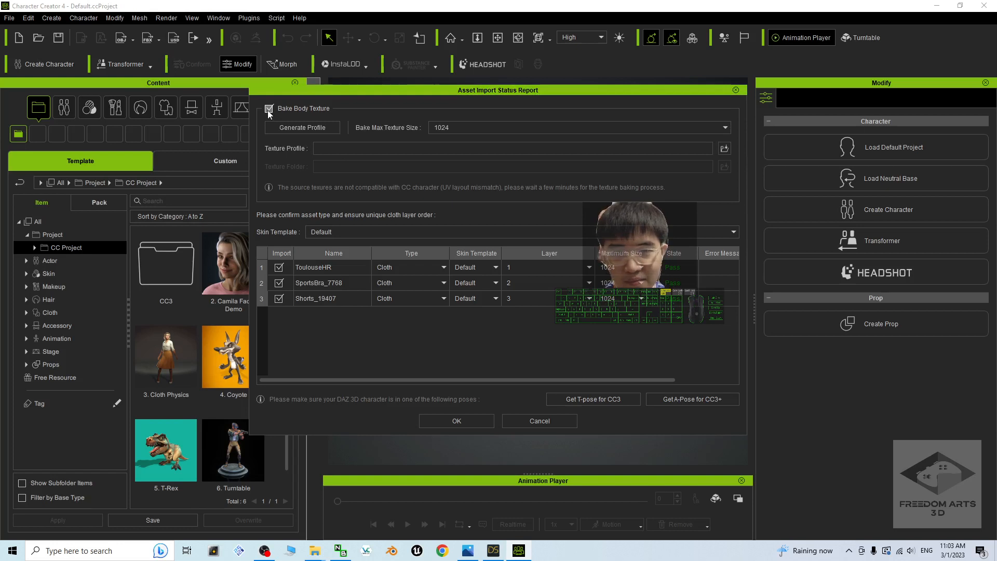
{"action": "left_click", "coordinate": [464, 127]}
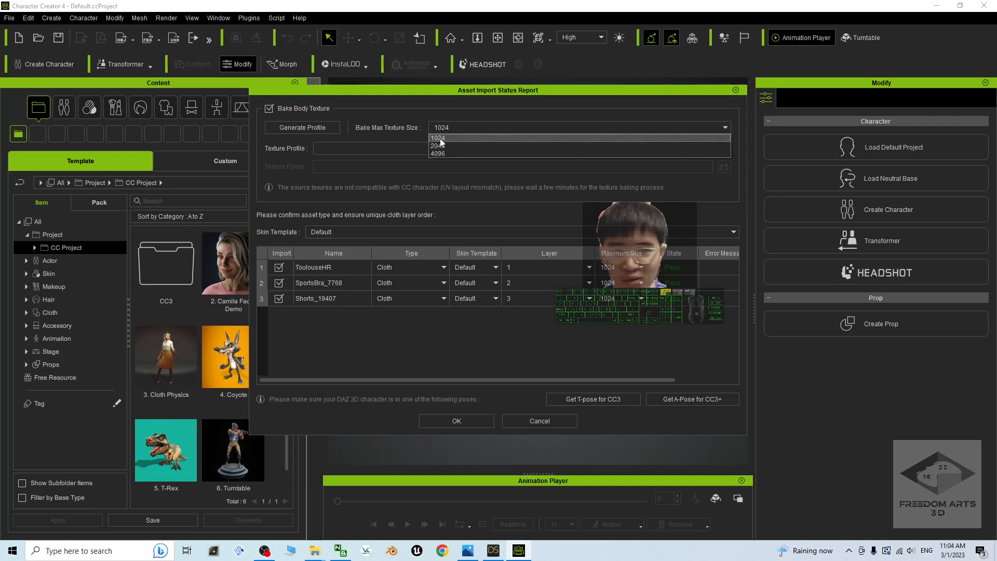
{"action": "left_click", "coordinate": [445, 136]}
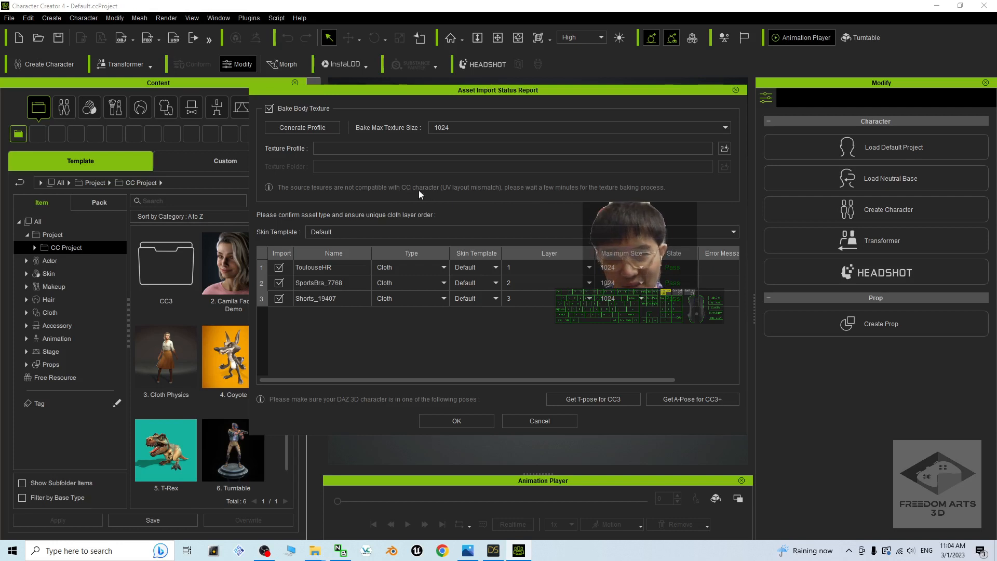
{"action": "left_click", "coordinate": [456, 421]}
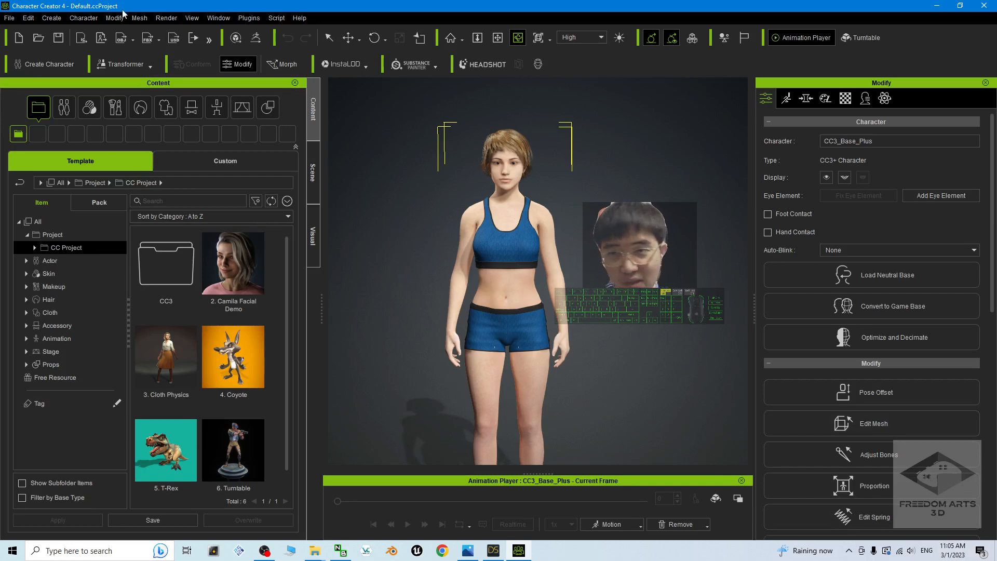
- Inspect the imported character's shorts, and apply the T-Pose from the Calibration poses to the character
{"action": "scroll", "coordinate": [555, 200], "scroll_direction": "up", "scroll_amount": 3}
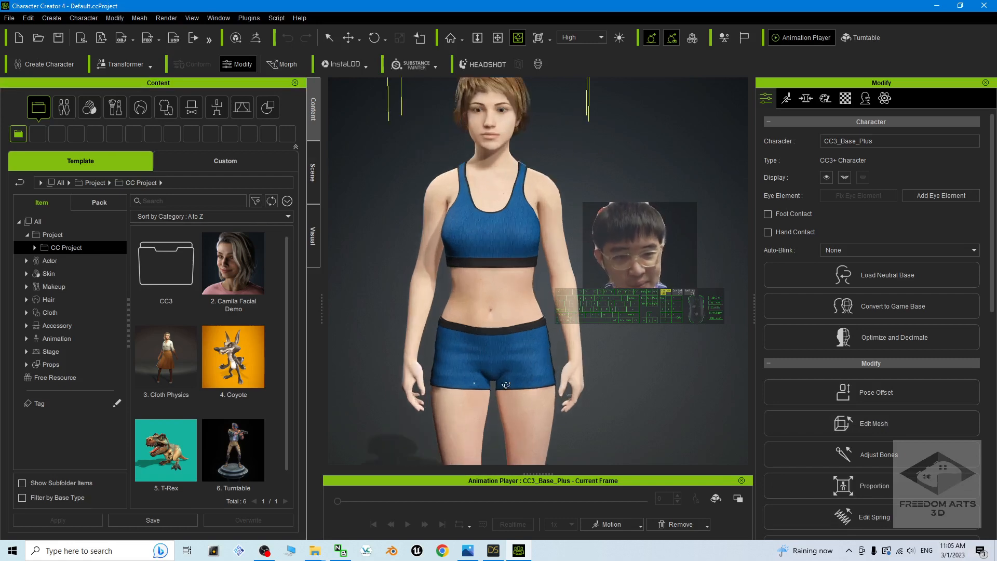
{"action": "scroll", "coordinate": [506, 386], "scroll_direction": "up", "scroll_amount": 5}
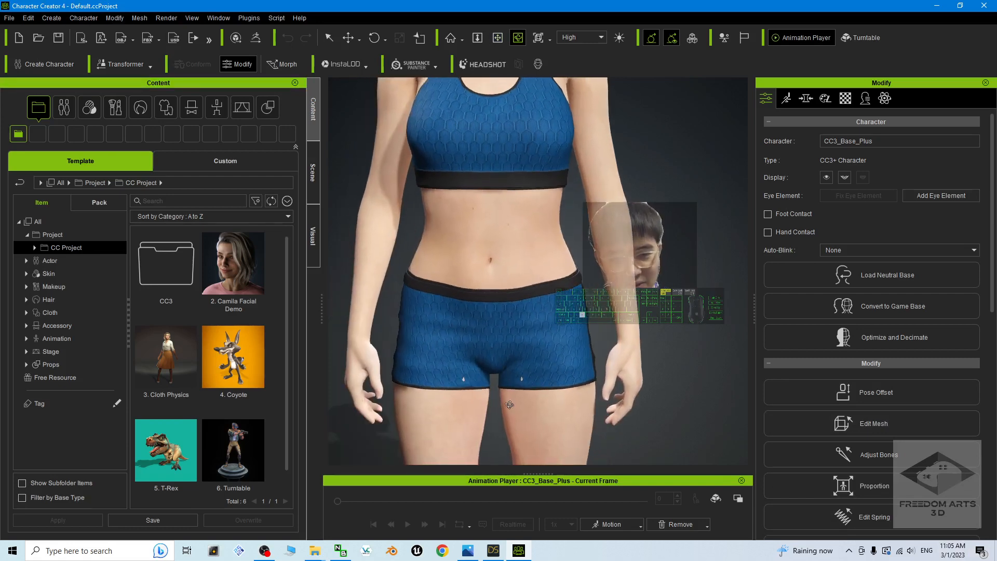
{"action": "scroll", "coordinate": [510, 405], "scroll_direction": "up", "scroll_amount": 3}
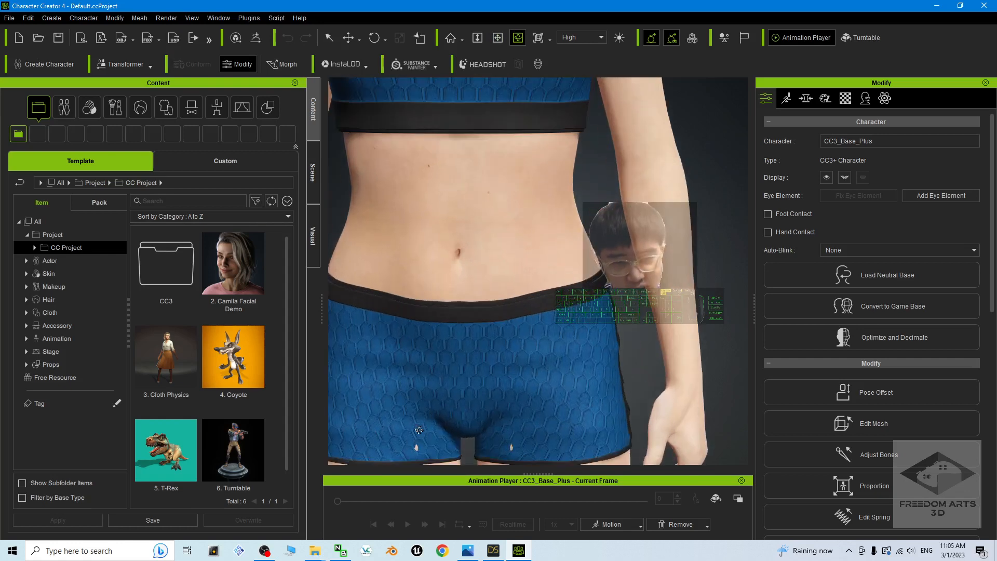
{"action": "scroll", "coordinate": [523, 256], "scroll_direction": "down", "scroll_amount": 10}
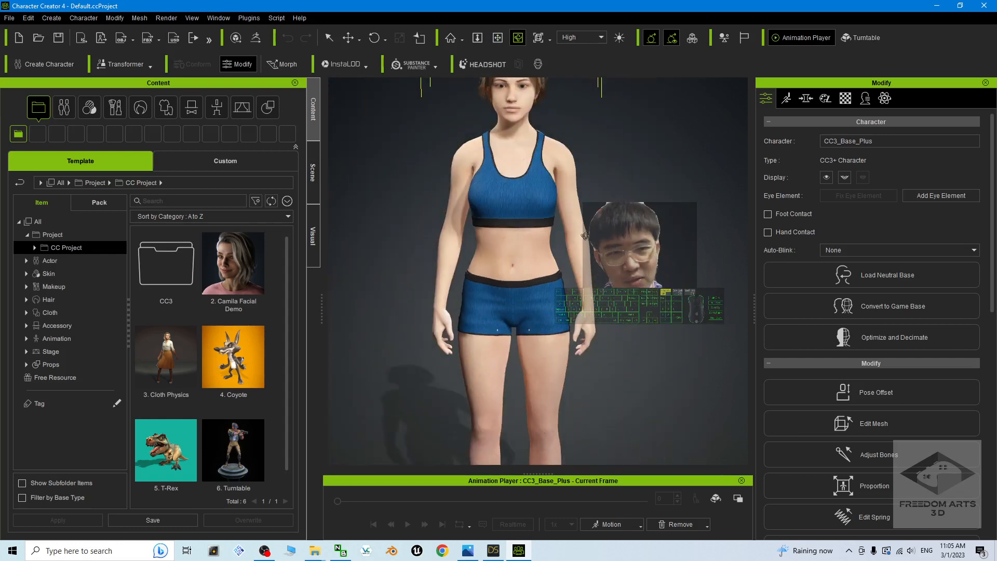
{"action": "left_click", "coordinate": [215, 107]}
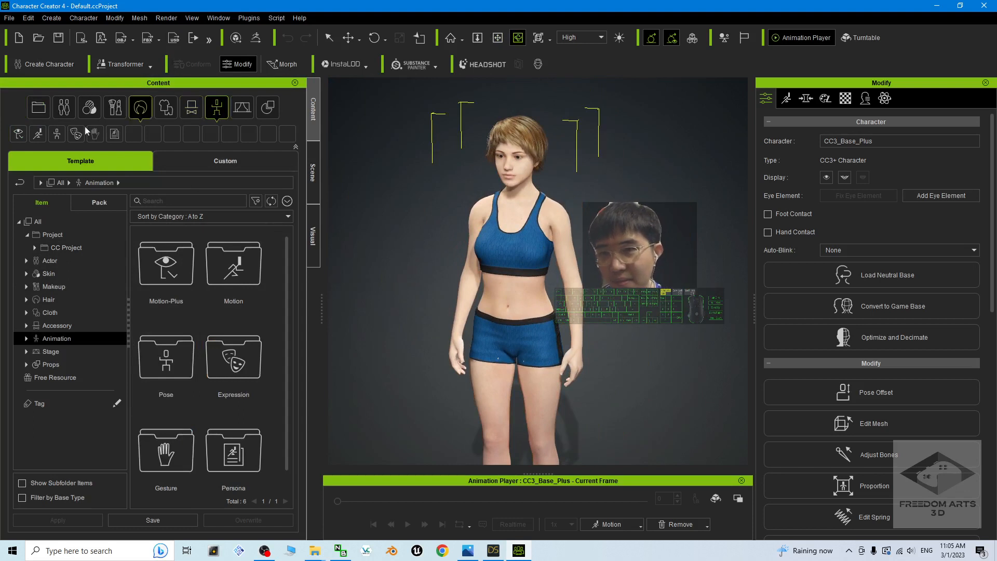
{"action": "left_click", "coordinate": [37, 135]}
{"action": "left_click", "coordinate": [61, 376]}
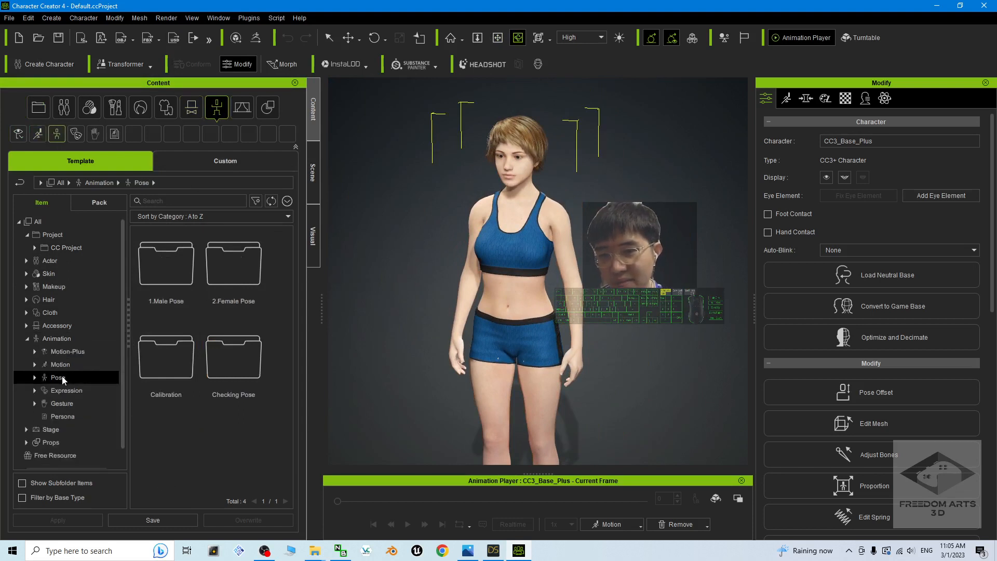
{"action": "double_click", "coordinate": [170, 363]}
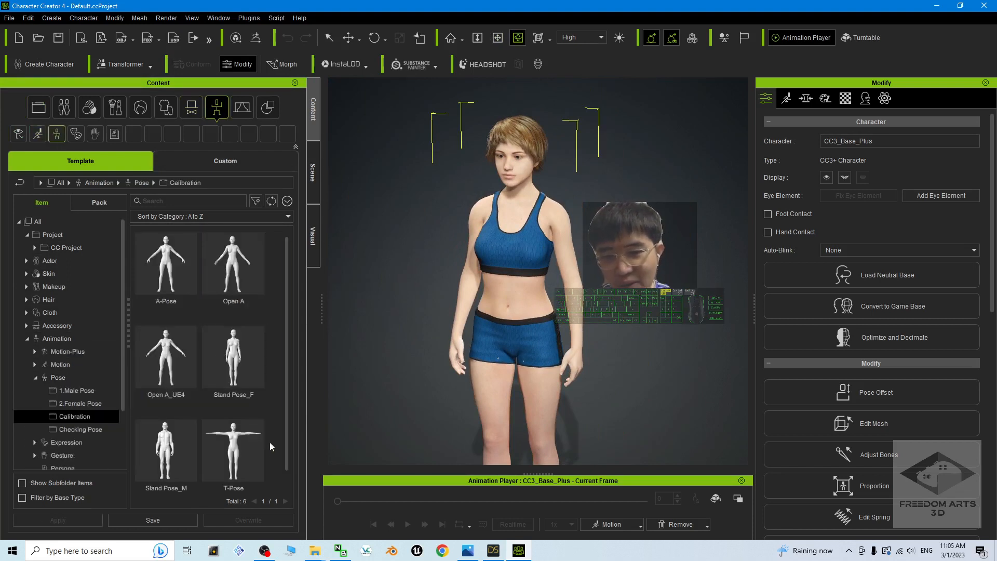
{"action": "left_click_drag", "start_coordinate": [248, 466], "coordinate": [657, 229]}
- Select the character's blue shorts and open their mesh for editing with Edit Mesh
{"action": "scroll", "coordinate": [628, 287], "scroll_direction": "down", "scroll_amount": 3}
{"action": "key", "text": "x"}
{"action": "key", "text": "c"}
{"action": "left_click_drag", "start_coordinate": [657, 229], "coordinate": [701, 235]}
{"action": "scroll", "coordinate": [573, 247], "scroll_direction": "up", "scroll_amount": 10}
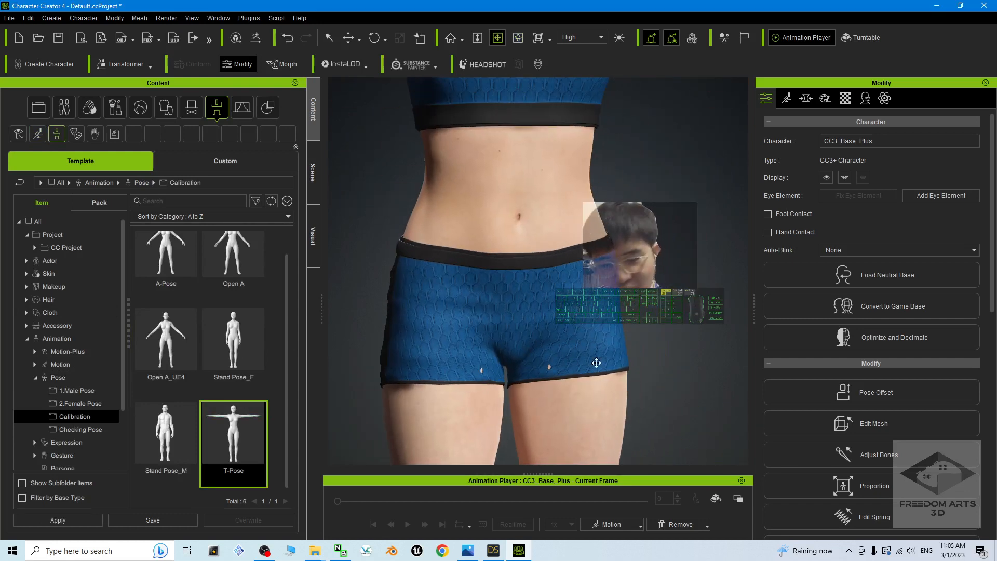
{"action": "left_click", "coordinate": [588, 343]}
{"action": "scroll", "coordinate": [584, 337], "scroll_direction": "down", "scroll_amount": 8}
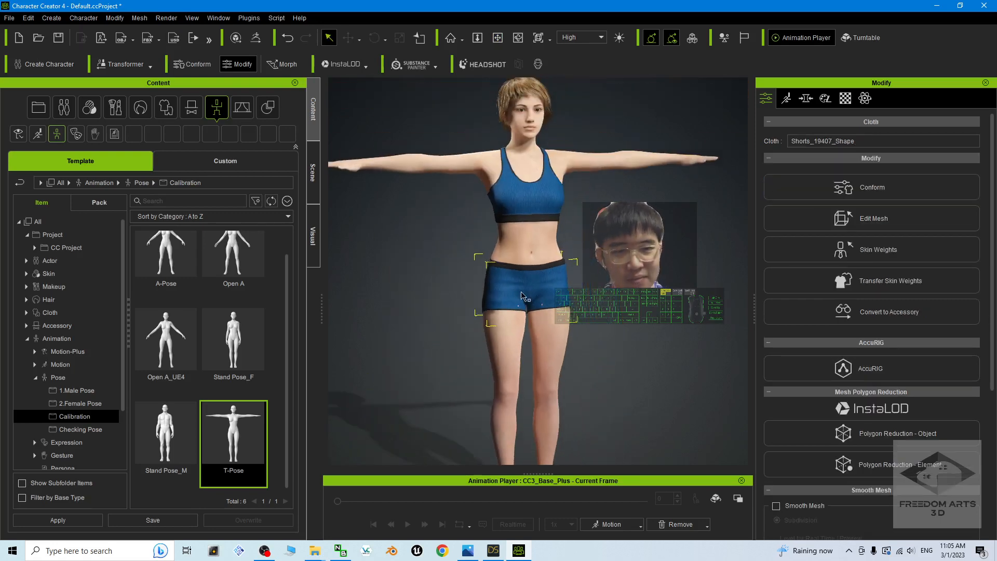
{"action": "scroll", "coordinate": [521, 295], "scroll_direction": "up", "scroll_amount": 8}
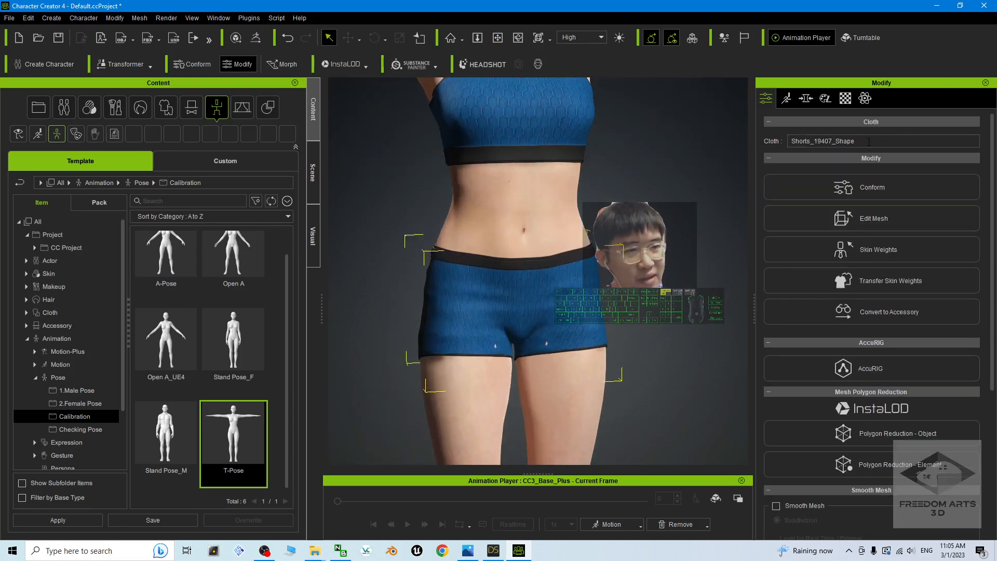
{"action": "left_click", "coordinate": [878, 219]}
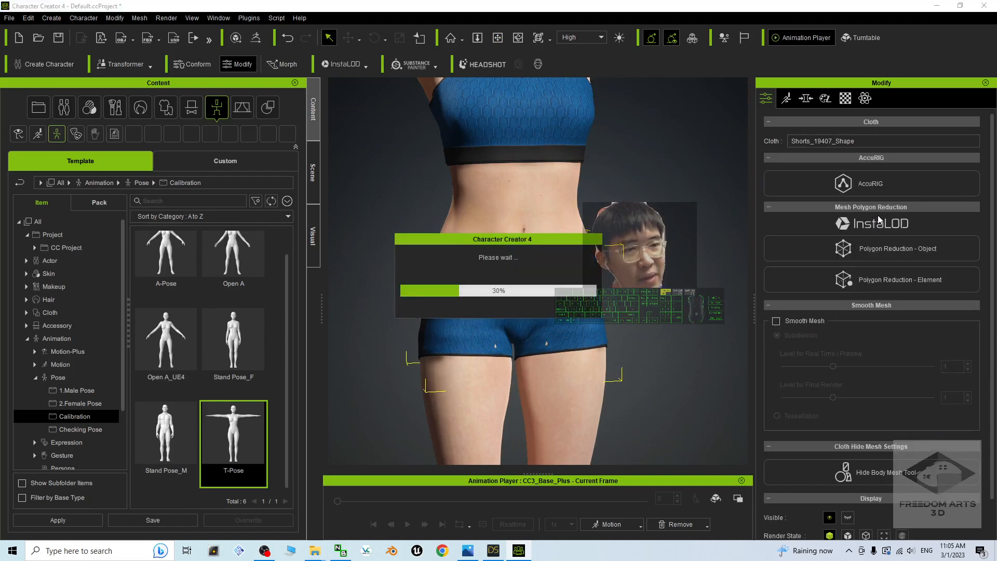
{"action": "scroll", "coordinate": [627, 251], "scroll_direction": "up", "scroll_amount": 3}
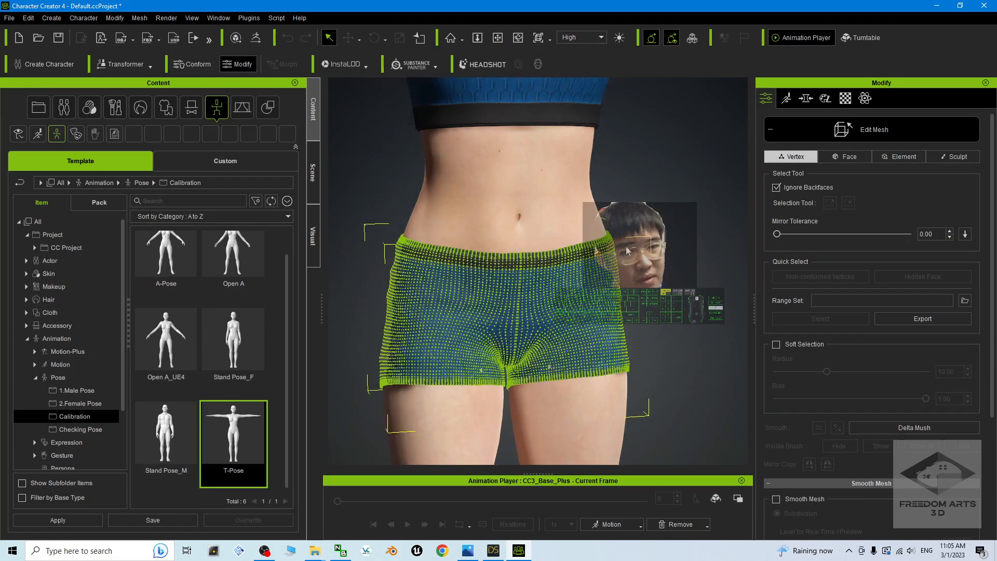
- Sculpt the shorts outward with the Pull brush over the skin poking through near both leg hems, and exit Edit Mesh
{"action": "scroll", "coordinate": [627, 251], "scroll_direction": "up", "scroll_amount": 5}
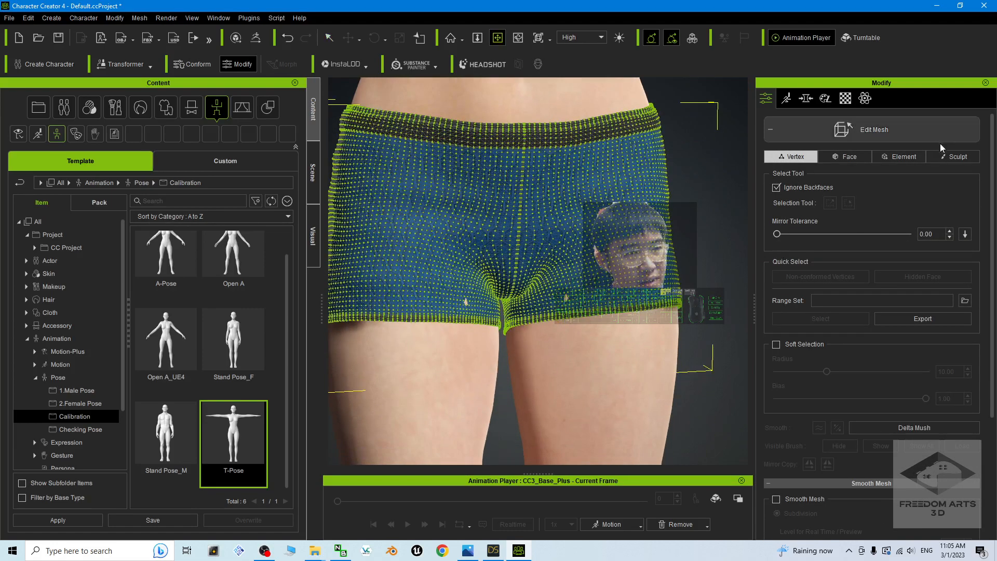
{"action": "left_click", "coordinate": [956, 157]}
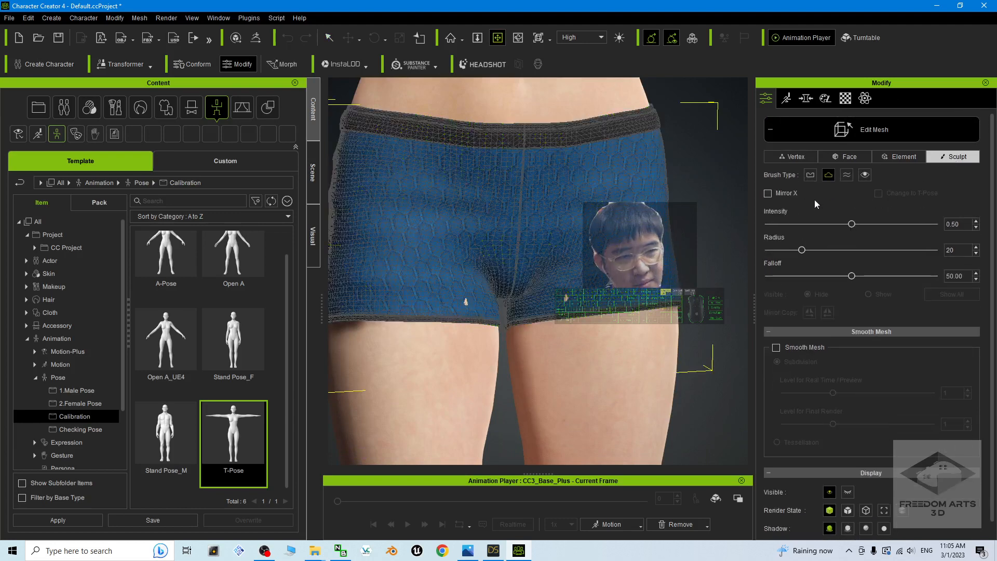
{"action": "left_click", "coordinate": [829, 176]}
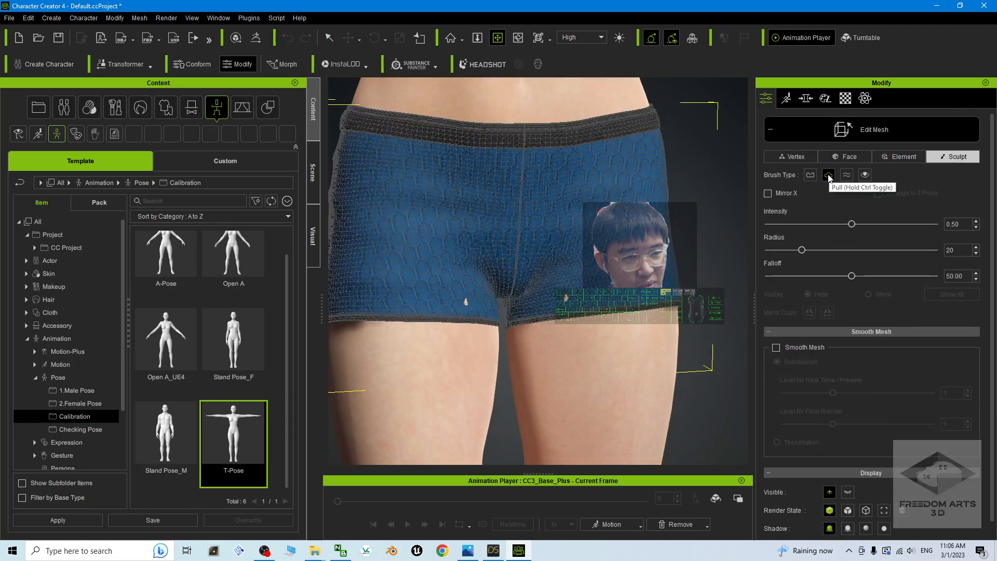
{"action": "scroll", "coordinate": [459, 372], "scroll_direction": "up", "scroll_amount": 5}
{"action": "scroll", "coordinate": [658, 280], "scroll_direction": "down", "scroll_amount": 3}
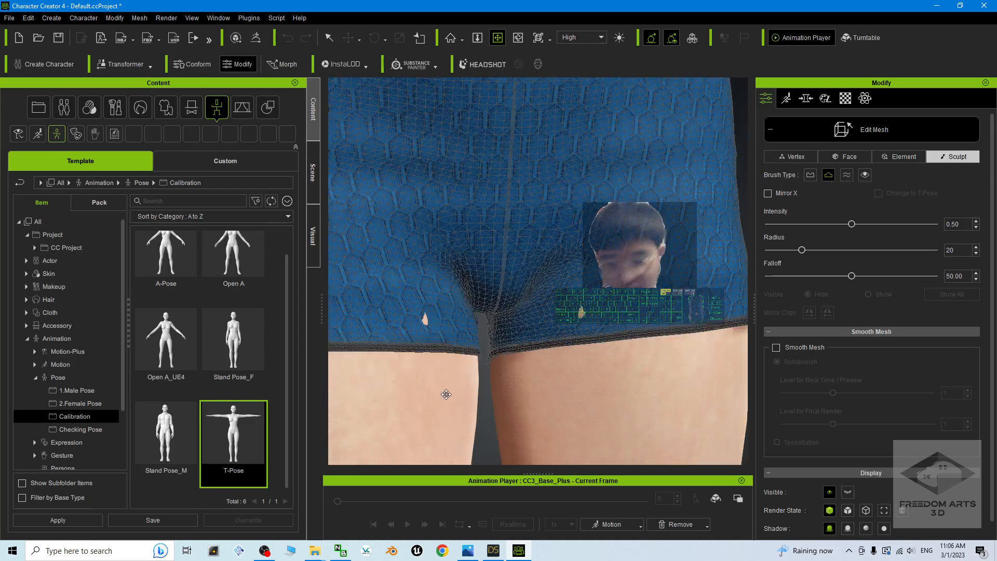
{"action": "key", "text": "q"}
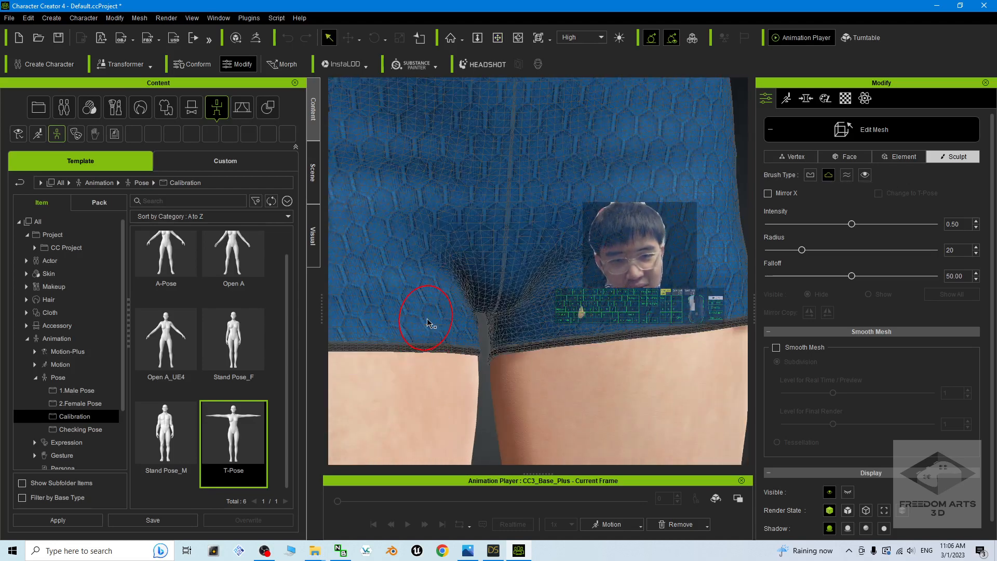
{"action": "scroll", "coordinate": [580, 312], "scroll_direction": "down", "scroll_amount": 5}
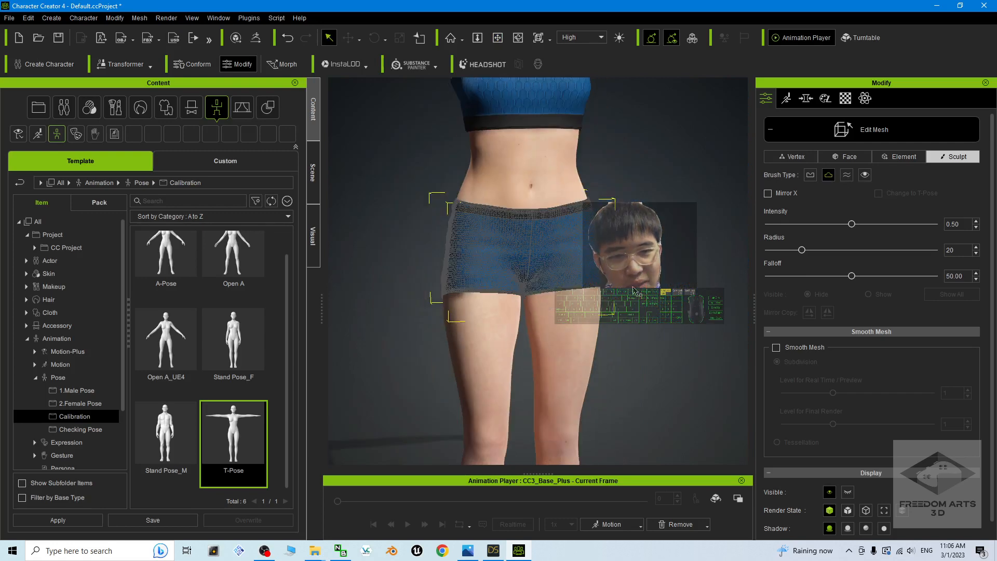
{"action": "scroll", "coordinate": [657, 251], "scroll_direction": "up", "scroll_amount": 3}
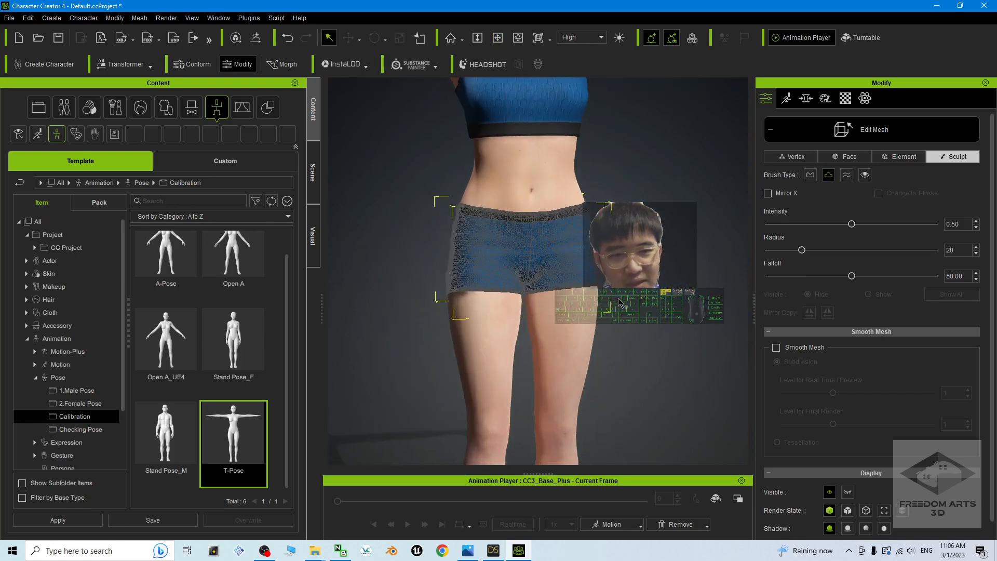
{"action": "left_click", "coordinate": [890, 122]}
- Examine the sculpted shorts from the front and the side for remaining skin poke-through, keeping the shorts selected
{"action": "scroll", "coordinate": [594, 270], "scroll_direction": "down", "scroll_amount": 2}
{"action": "scroll", "coordinate": [593, 270], "scroll_direction": "up", "scroll_amount": 4}
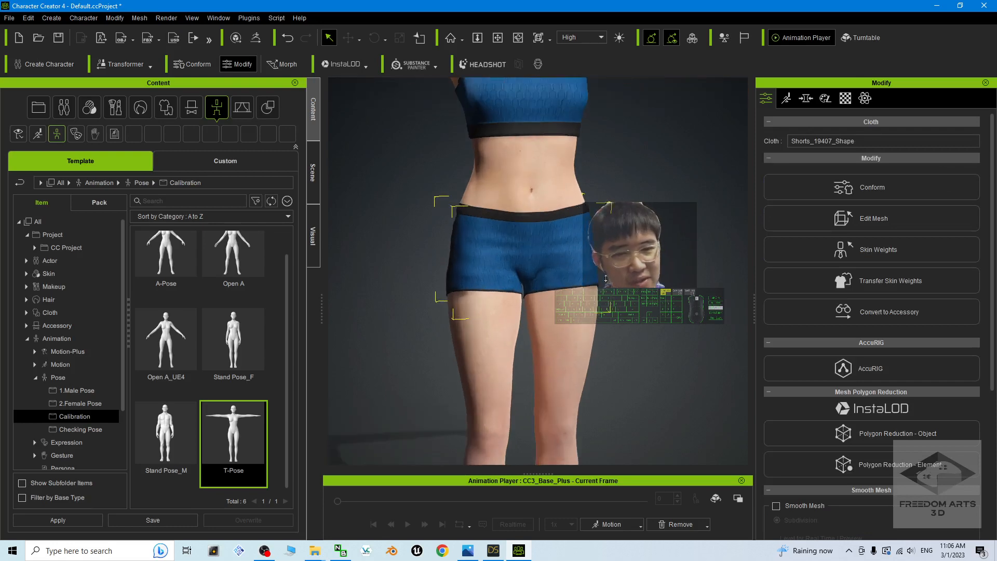
{"action": "key", "text": "x"}
{"action": "left_click_drag", "start_coordinate": [540, 197], "coordinate": [582, 336]}
{"action": "key", "text": "c"}
{"action": "scroll", "coordinate": [512, 387], "scroll_direction": "down", "scroll_amount": 1}
{"action": "key", "text": "x"}
{"action": "scroll", "coordinate": [530, 305], "scroll_direction": "up", "scroll_amount": 2}
{"action": "key", "text": "c"}
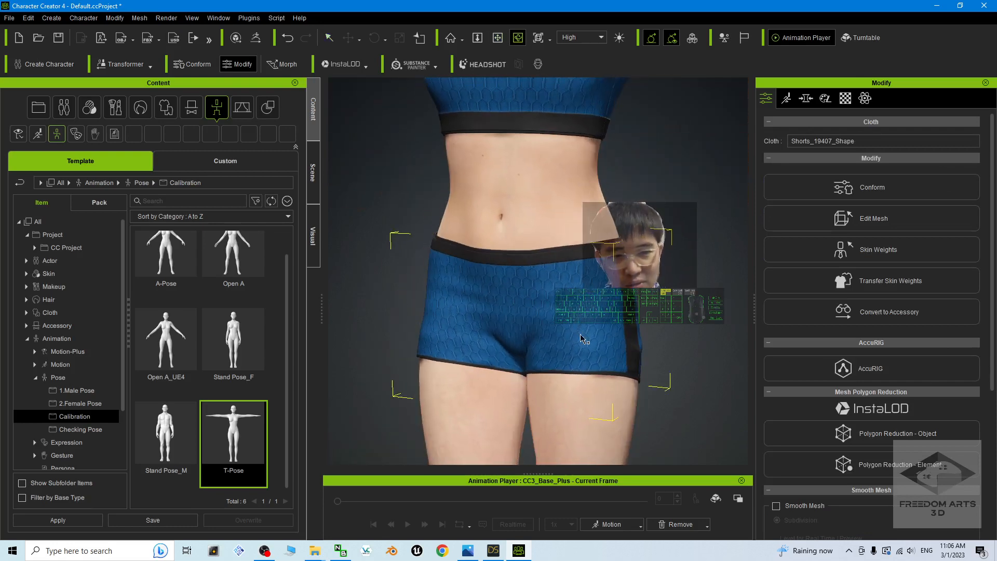
{"action": "left_click", "coordinate": [714, 242]}
{"action": "left_click", "coordinate": [580, 301]}
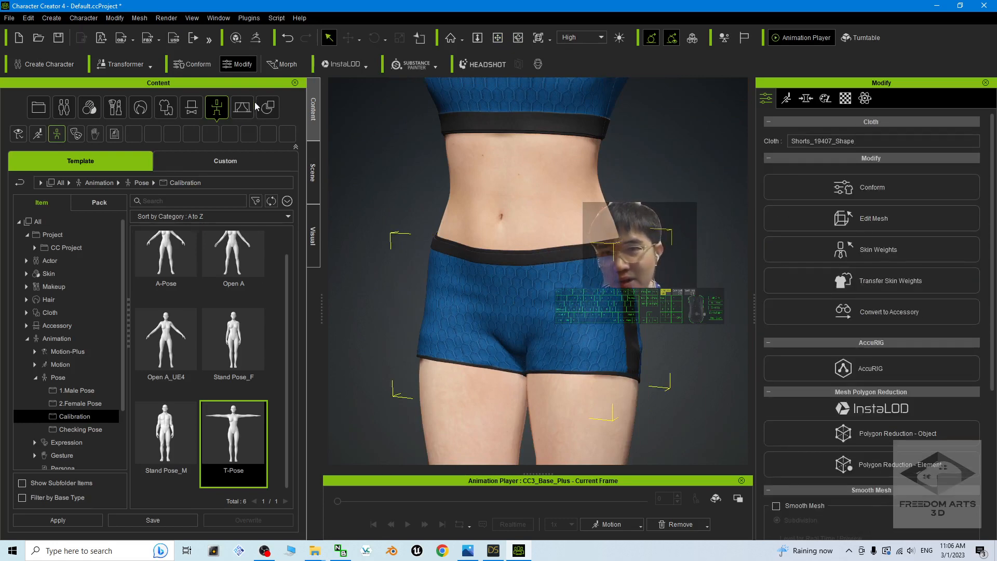
- Open the Underwear category of the custom Cloth library and delete the existing Underwear item from it
{"action": "left_click", "coordinate": [165, 108]}
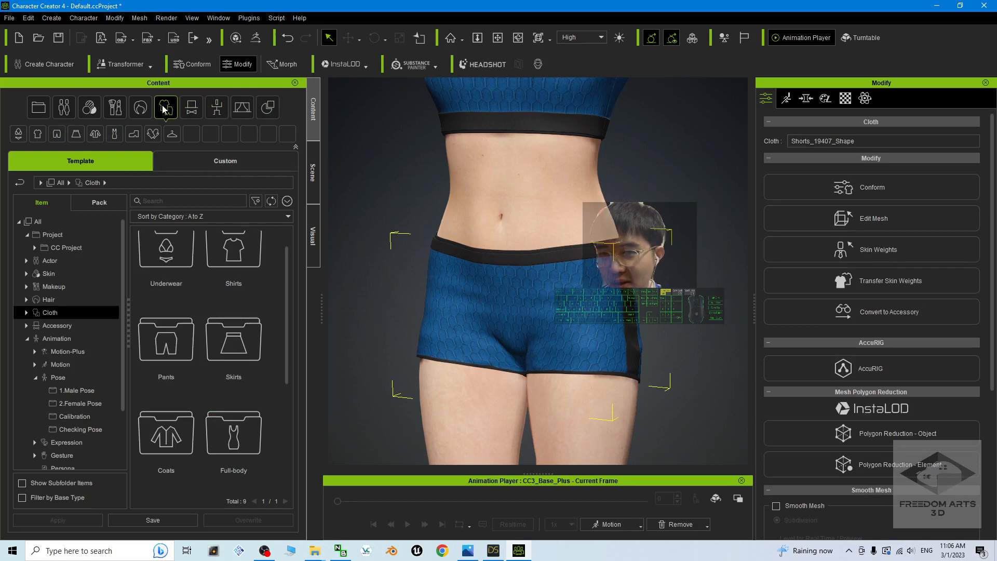
{"action": "left_click", "coordinate": [212, 164]}
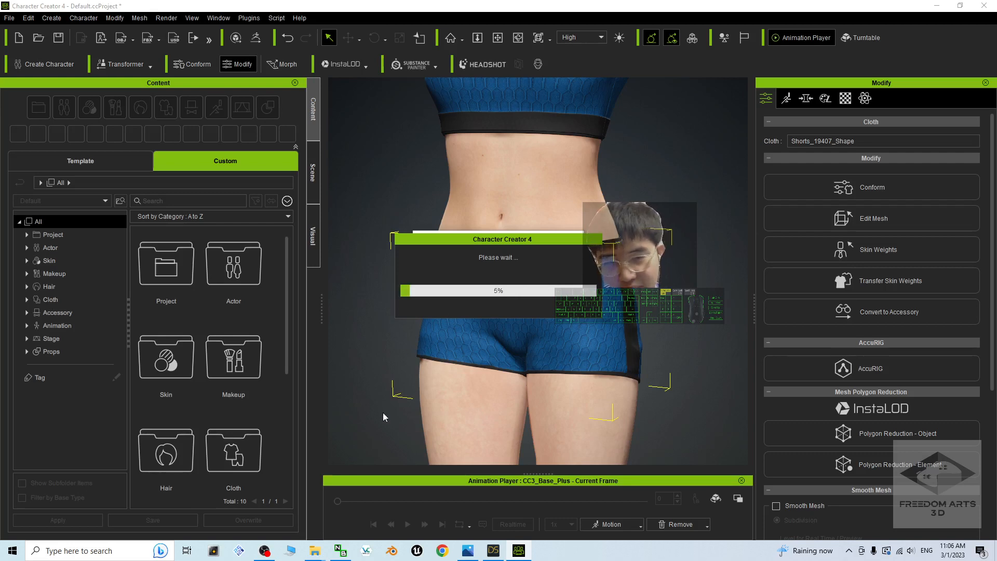
{"action": "left_click", "coordinate": [265, 552]}
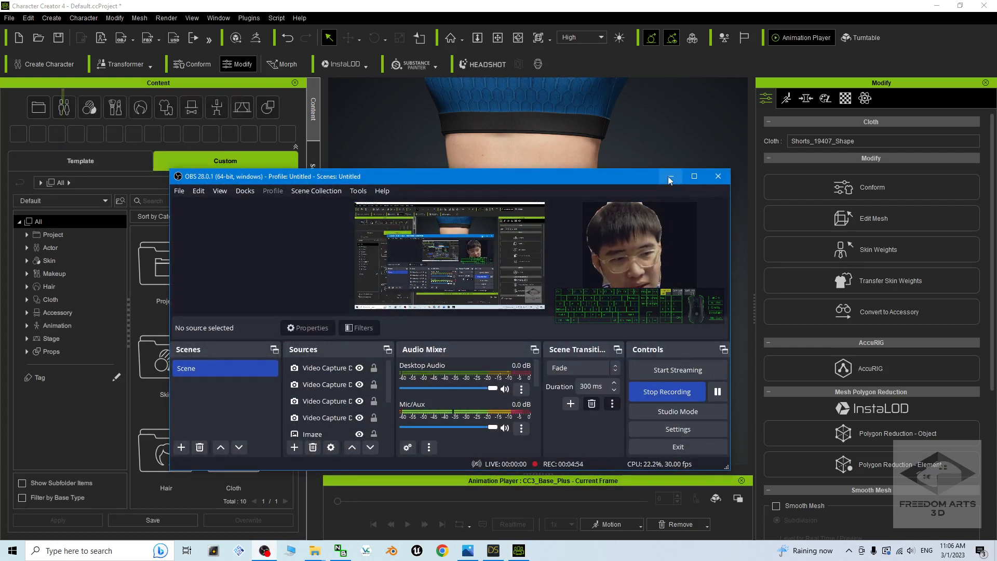
{"action": "left_click", "coordinate": [670, 176]}
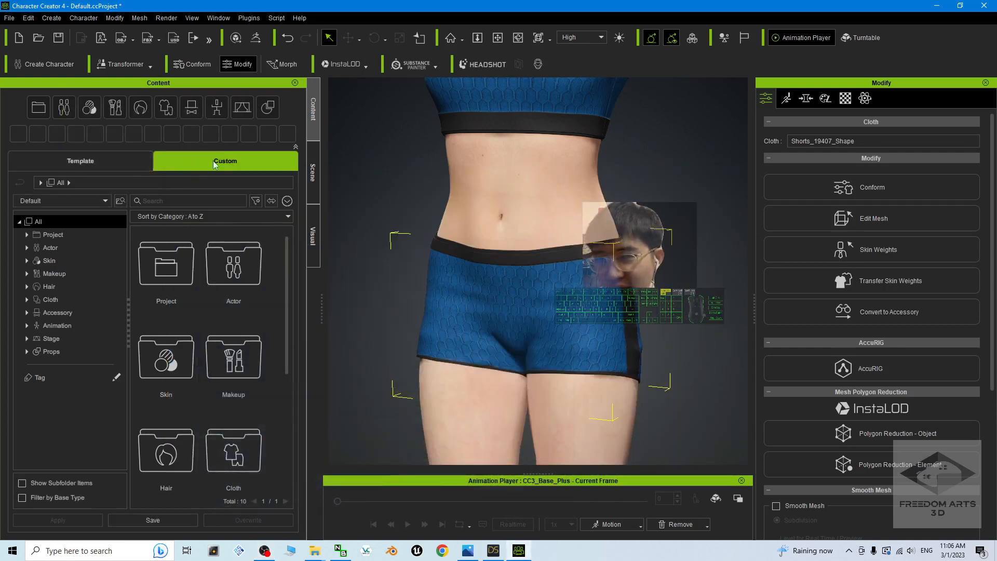
{"action": "left_click", "coordinate": [166, 107]}
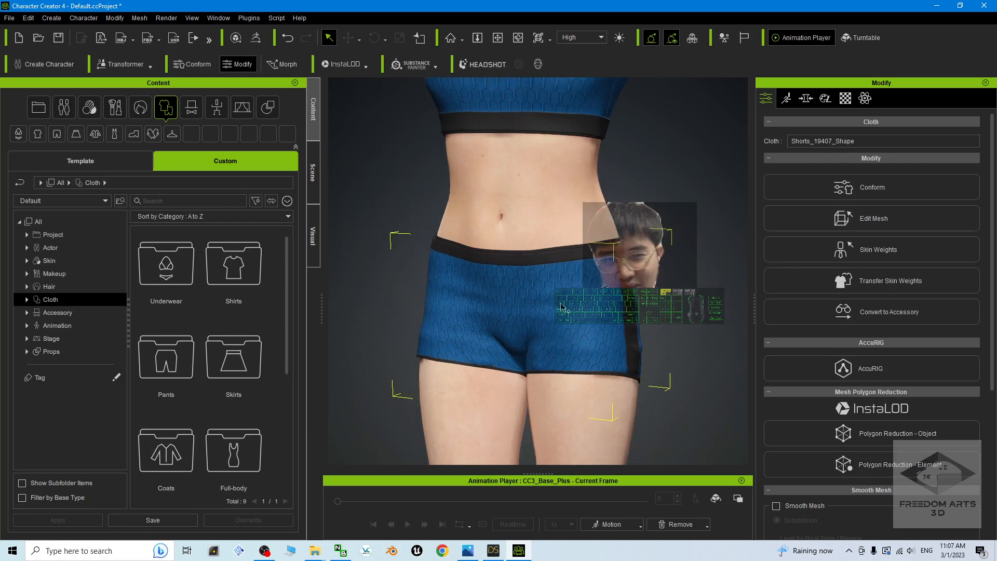
{"action": "double_click", "coordinate": [148, 250]}
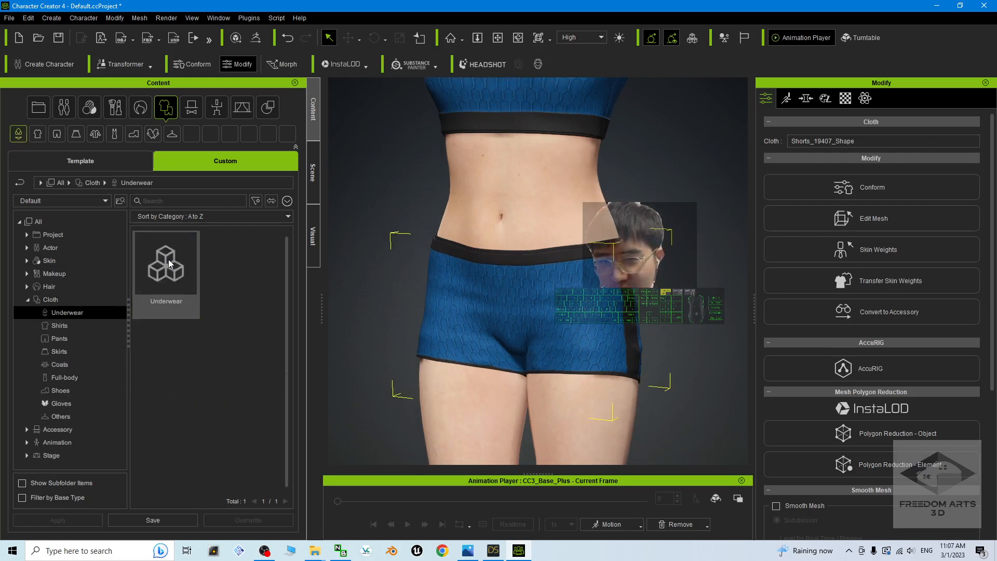
{"action": "left_click", "coordinate": [190, 291]}
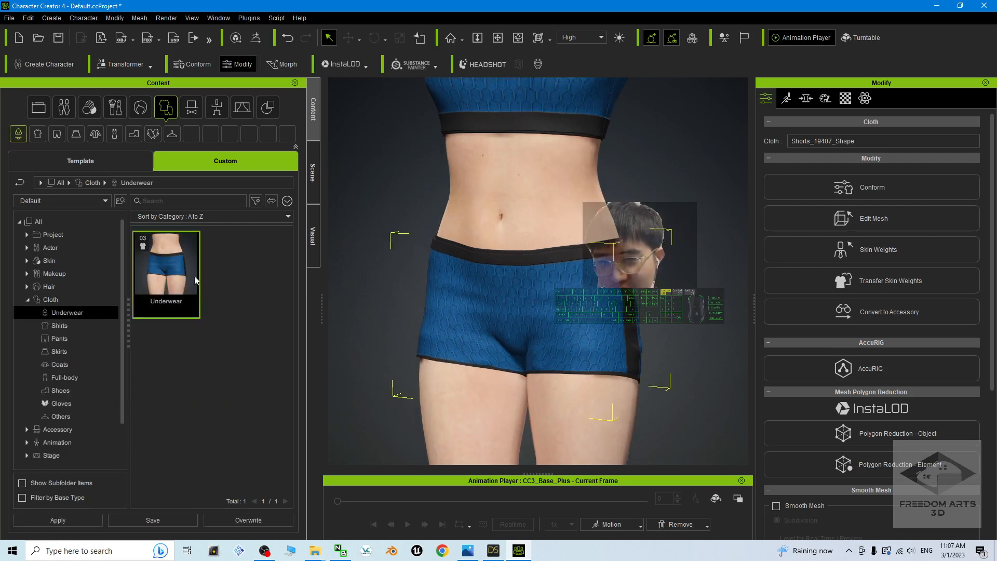
{"action": "key", "text": "Delete"}
{"action": "left_click", "coordinate": [498, 305]}
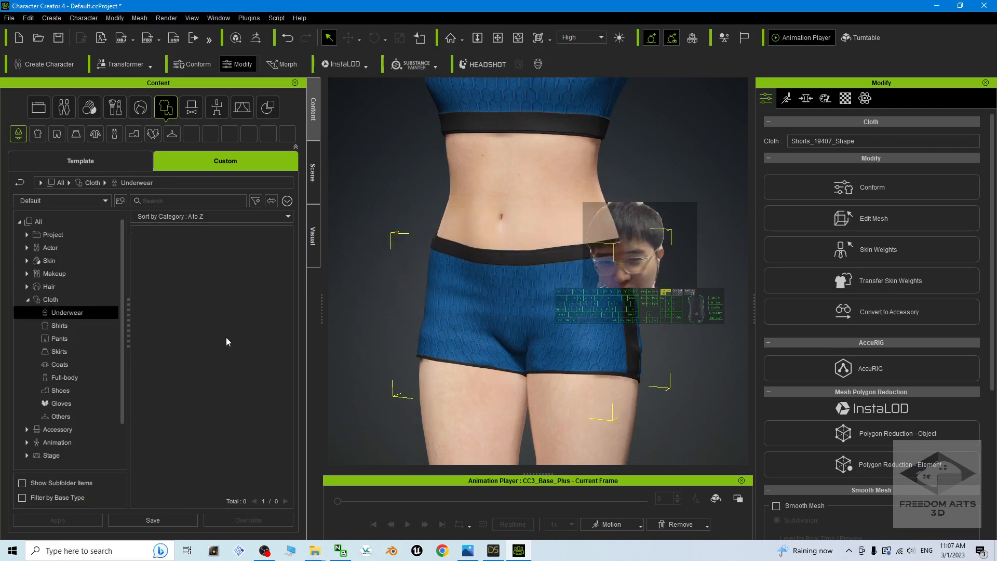
- Save the selected shorts to the custom library as UnderwearDaz8.1 with the asset type Cloth/Underwear
{"action": "scroll", "coordinate": [523, 322], "scroll_direction": "up", "scroll_amount": 2}
{"action": "left_click", "coordinate": [740, 315]}
{"action": "left_click", "coordinate": [643, 326]}
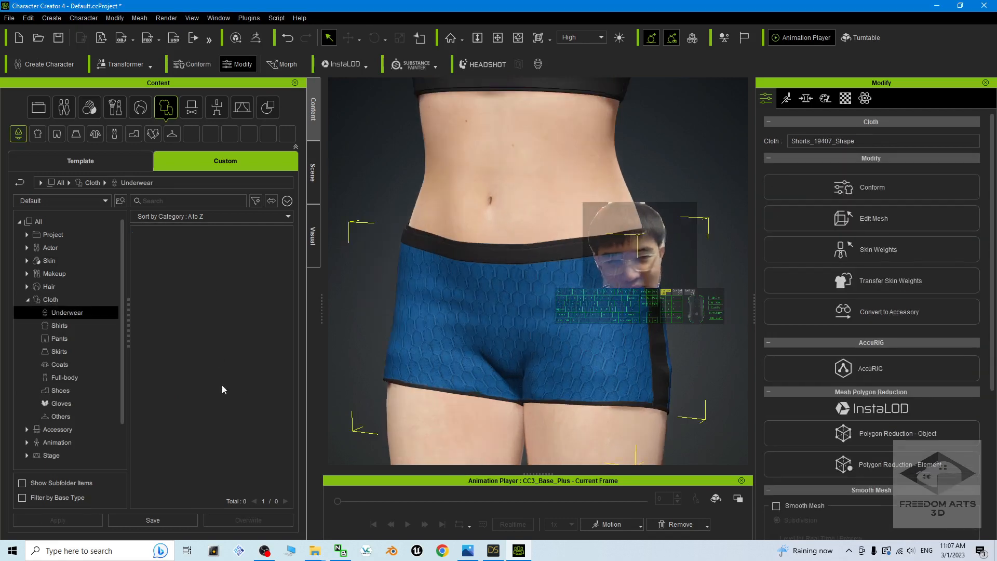
{"action": "left_click", "coordinate": [160, 520]}
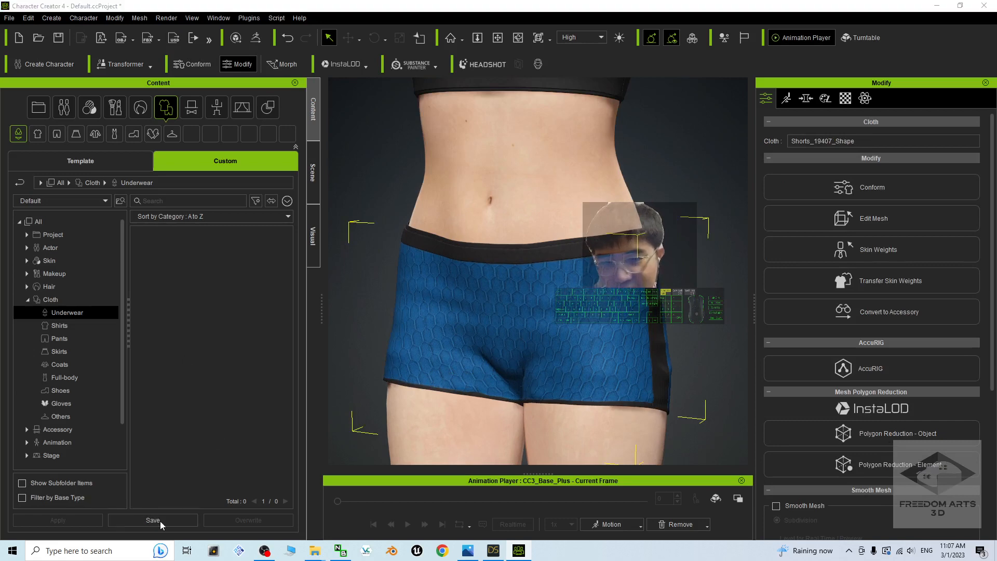
{"action": "left_click", "coordinate": [441, 235]}
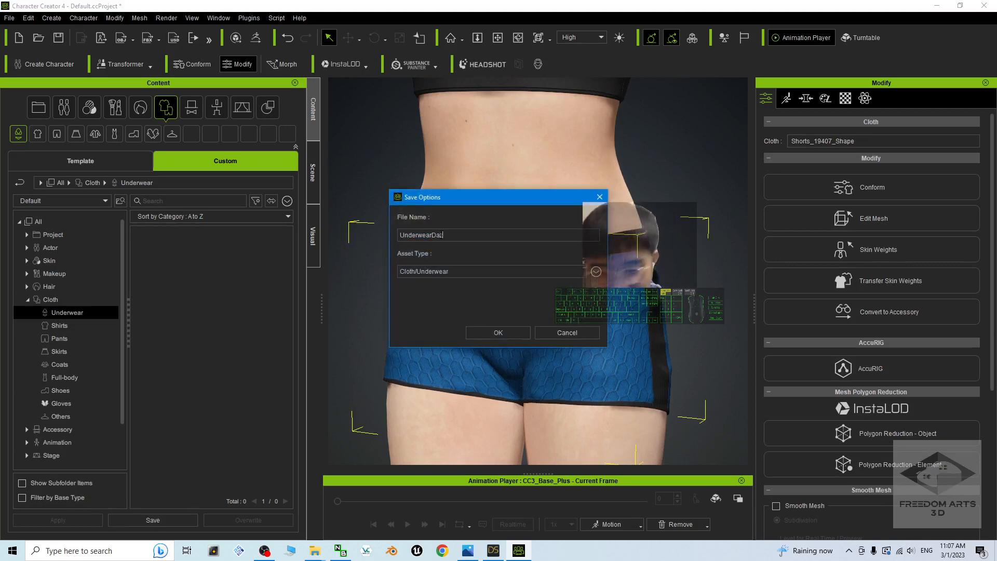
{"action": "left_click", "coordinate": [498, 333]}
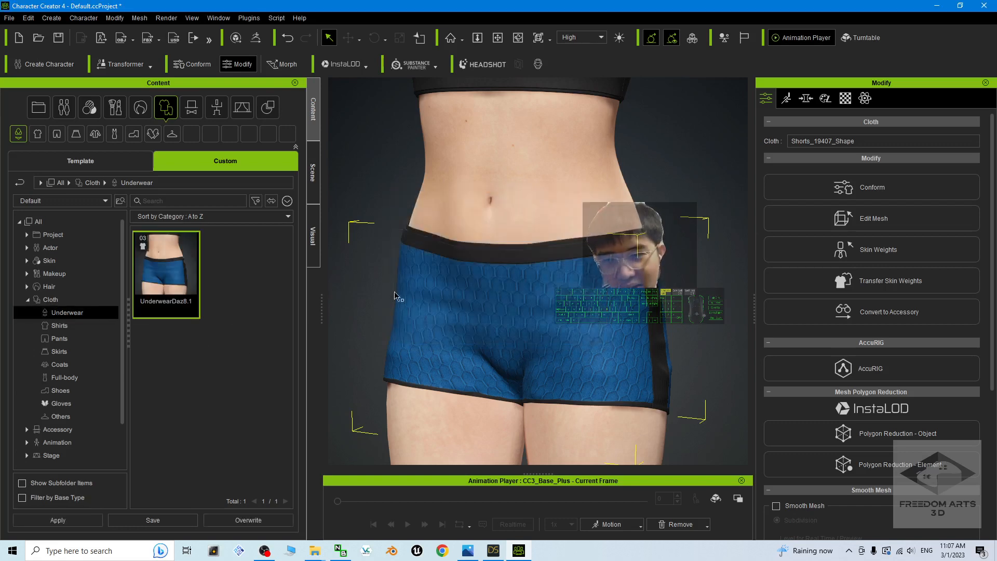
- Save the character's sports bra to the custom library as a new Cloth/Underwear asset named BraDazGen8.1
{"action": "scroll", "coordinate": [670, 254], "scroll_direction": "down", "scroll_amount": 5}
{"action": "left_click_drag", "start_coordinate": [664, 198], "coordinate": [639, 367]}
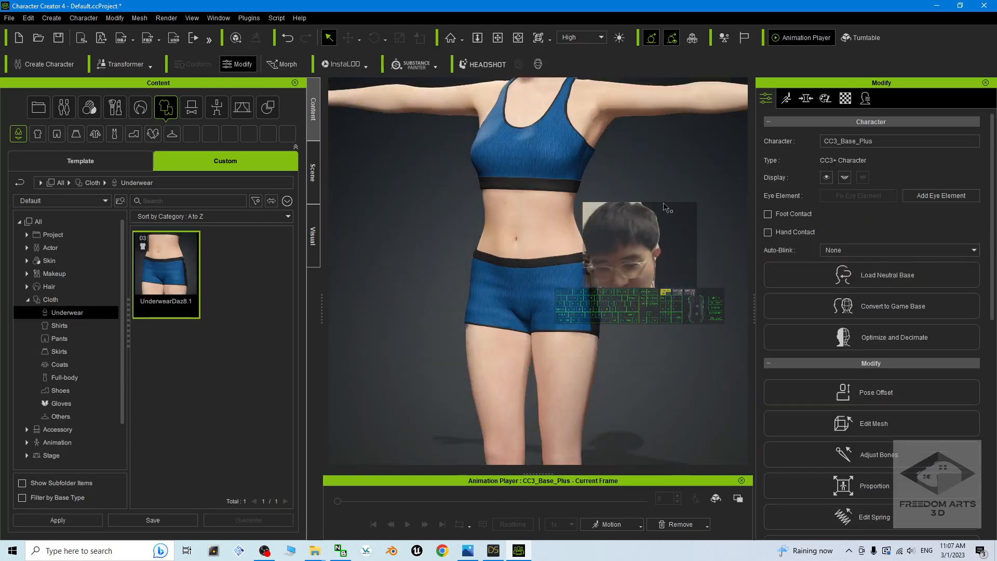
{"action": "middle_click_drag", "start_coordinate": [597, 181], "coordinate": [578, 321]}
{"action": "scroll", "coordinate": [590, 306], "scroll_direction": "up", "scroll_amount": 2}
{"action": "left_click", "coordinate": [578, 321]}
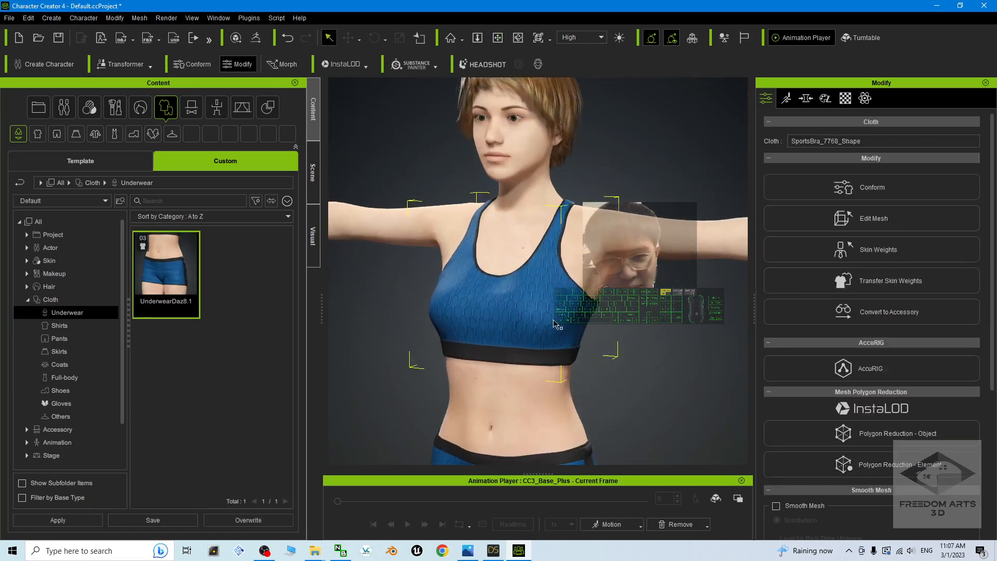
{"action": "scroll", "coordinate": [571, 338], "scroll_direction": "up", "scroll_amount": 2}
{"action": "middle_click_drag", "start_coordinate": [507, 360], "coordinate": [550, 362]}
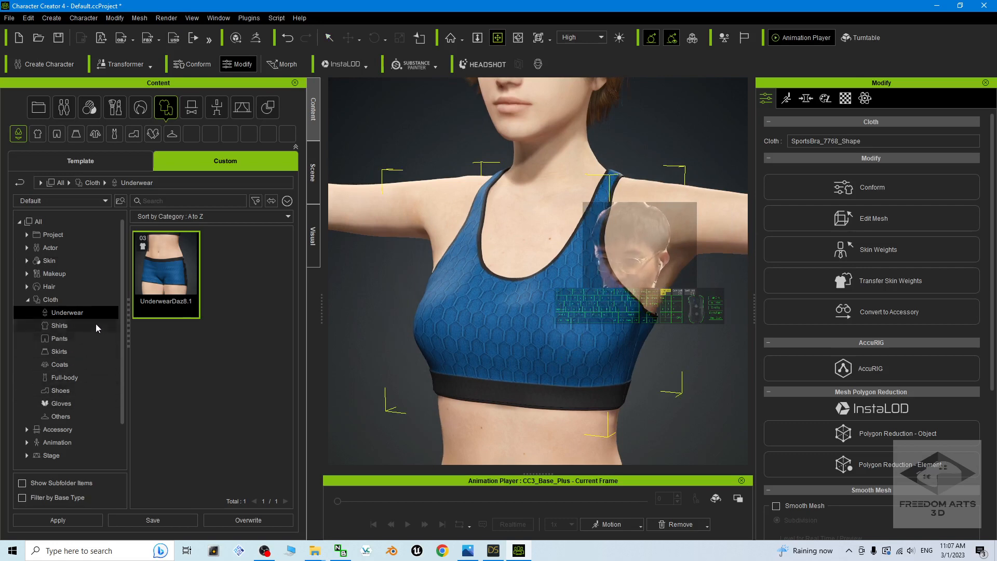
{"action": "scroll", "coordinate": [582, 303], "scroll_direction": "up", "scroll_amount": 3}
{"action": "scroll", "coordinate": [579, 310], "scroll_direction": "down", "scroll_amount": 2}
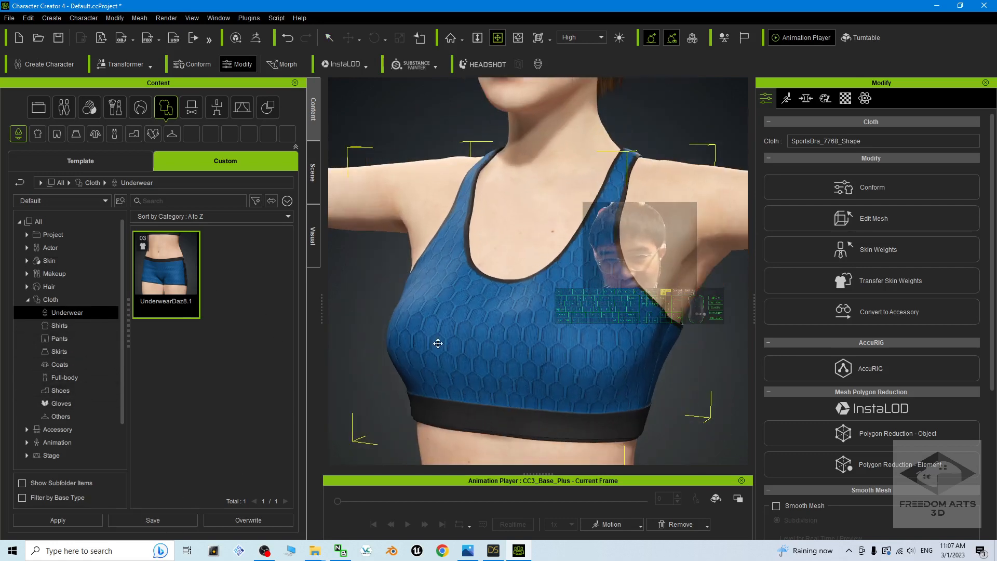
{"action": "left_click", "coordinate": [192, 464]}
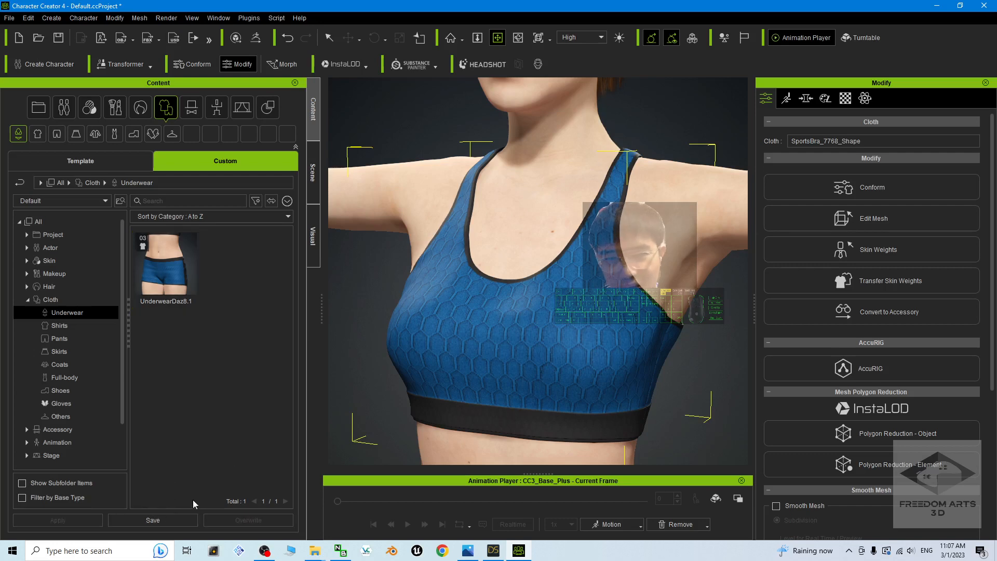
{"action": "left_click", "coordinate": [153, 520]}
{"action": "type", "text": "b"}
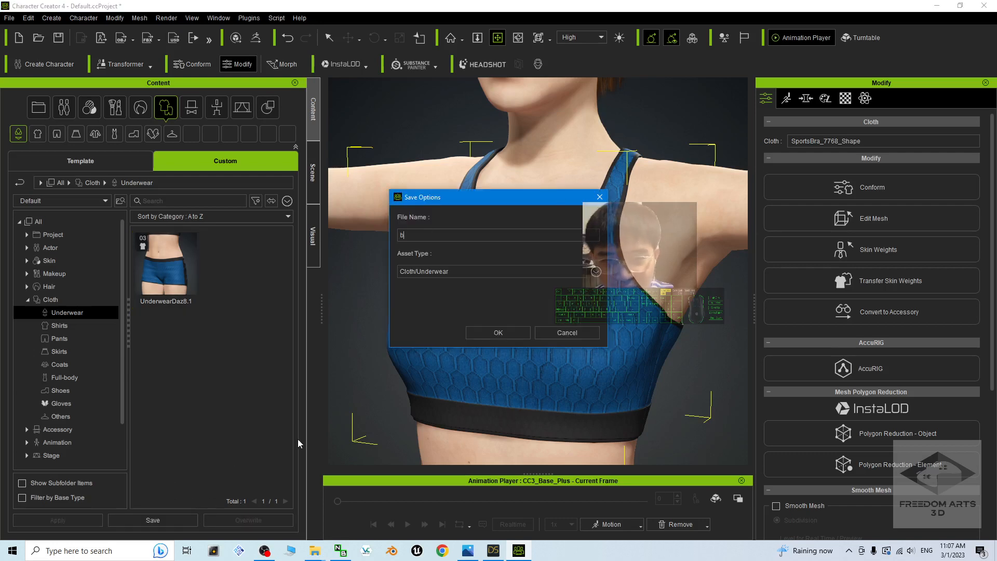
{"action": "key", "text": "BackSpace"}
{"action": "type", "text": "BraDazGen8.1"}
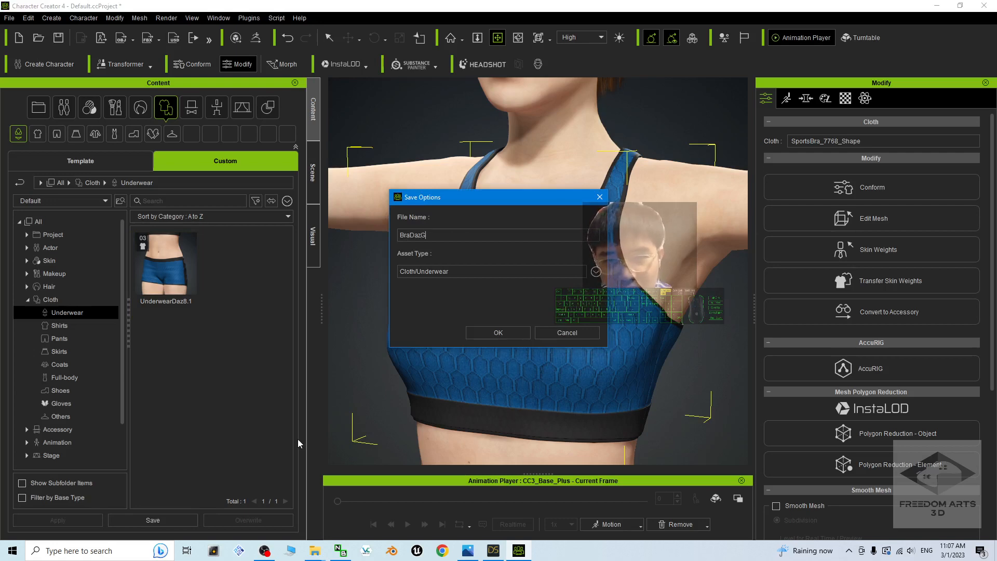
{"action": "left_click", "coordinate": [475, 330]}
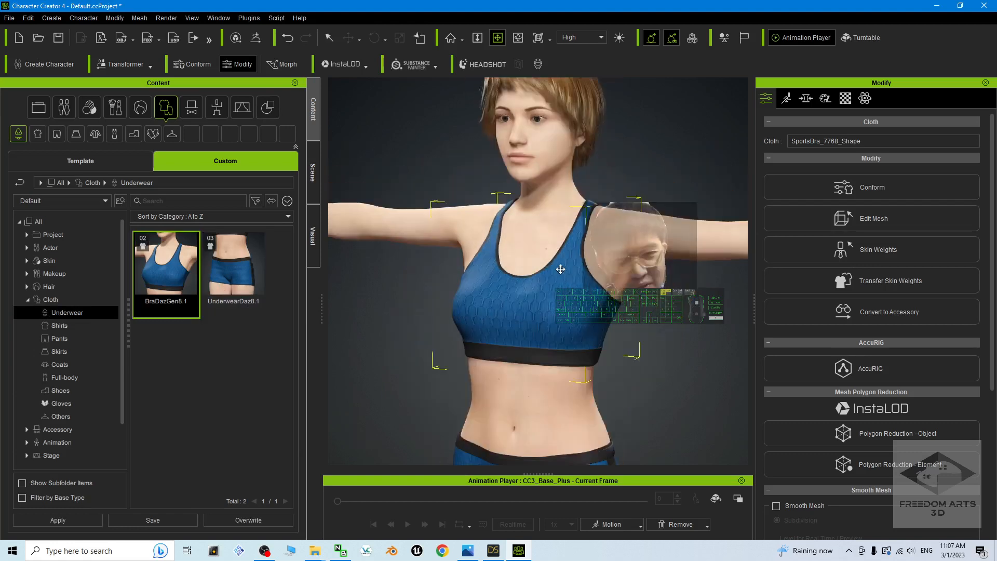
- Select the character's short hair and frame the head in the viewport
{"action": "scroll", "coordinate": [571, 301], "scroll_direction": "down", "scroll_amount": 3}
{"action": "scroll", "coordinate": [624, 322], "scroll_direction": "up", "scroll_amount": 6}
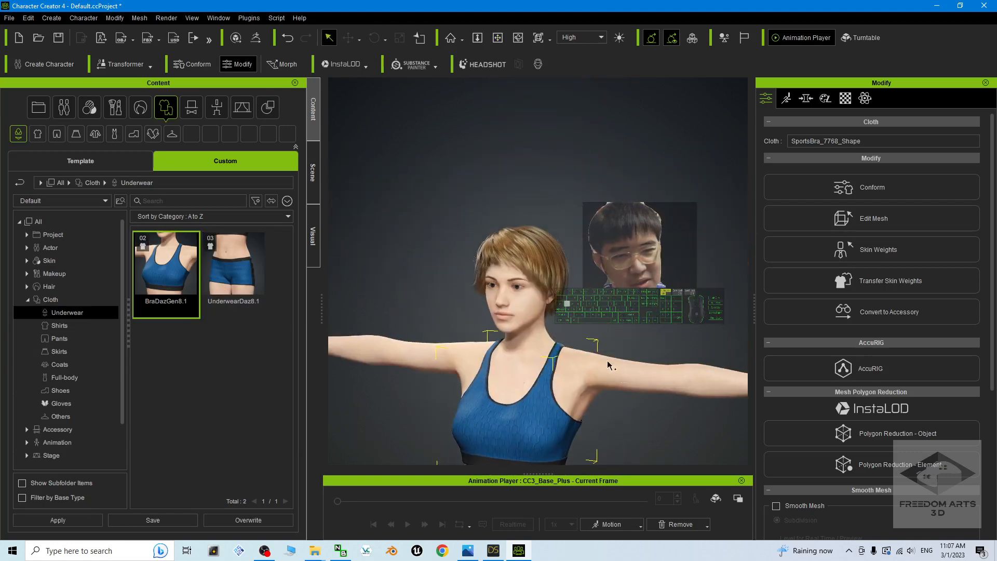
{"action": "left_click", "coordinate": [530, 251]}
{"action": "scroll", "coordinate": [532, 252], "scroll_direction": "down", "scroll_amount": 3}
{"action": "middle_click_drag", "start_coordinate": [532, 253], "coordinate": [550, 273]}
{"action": "scroll", "coordinate": [551, 272], "scroll_direction": "up", "scroll_amount": 3}
- Browse the custom Hair library, looking into its HairGroup and HairStyle categories
{"action": "left_click", "coordinate": [140, 107]}
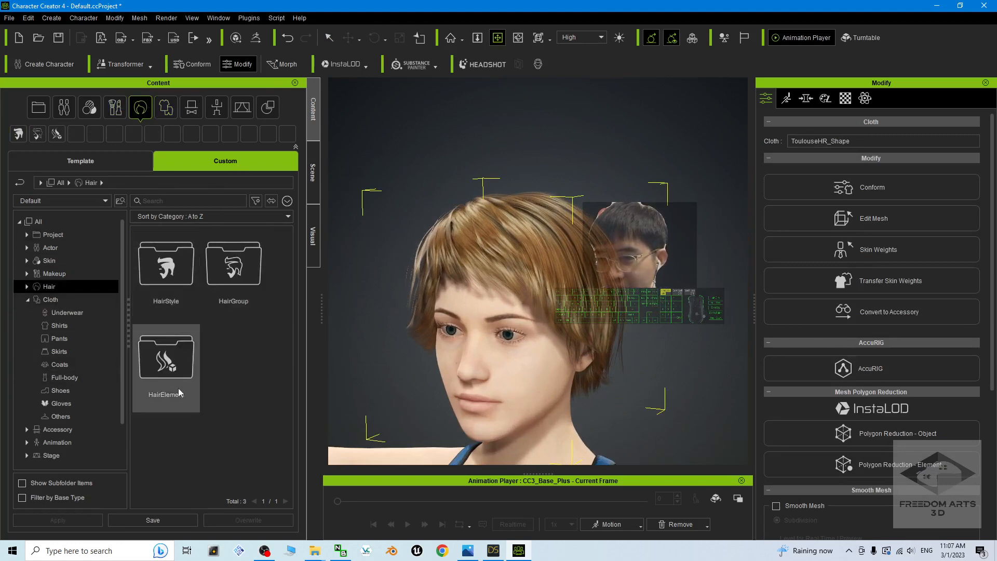
{"action": "left_click", "coordinate": [33, 289]}
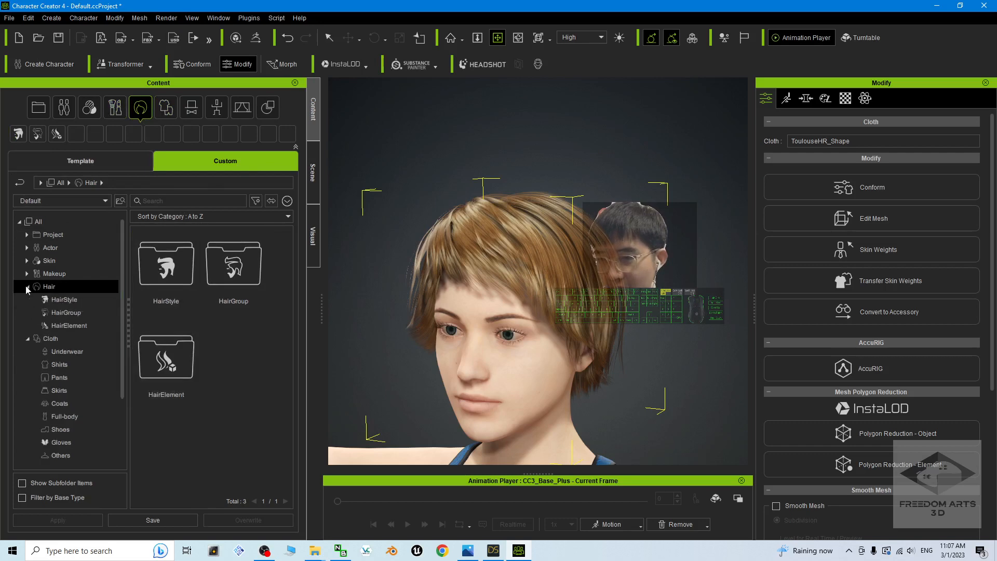
{"action": "left_click", "coordinate": [61, 301]}
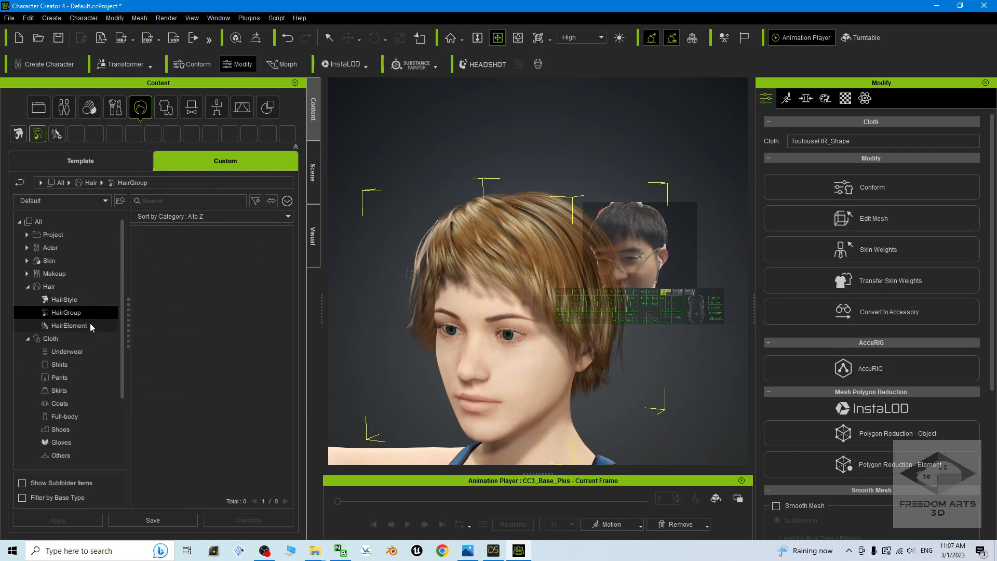
{"action": "left_click", "coordinate": [71, 287]}
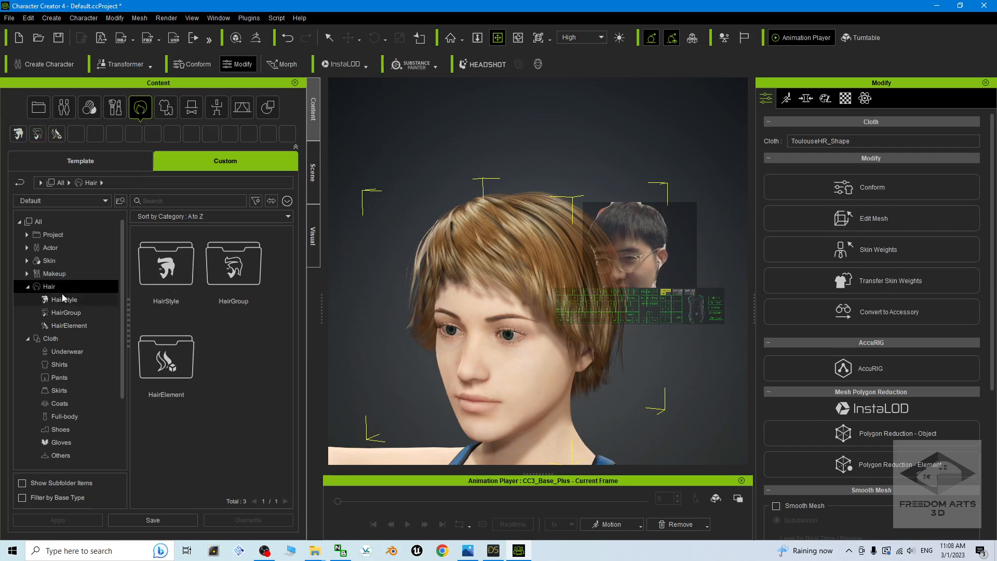
{"action": "left_click", "coordinate": [62, 299]}
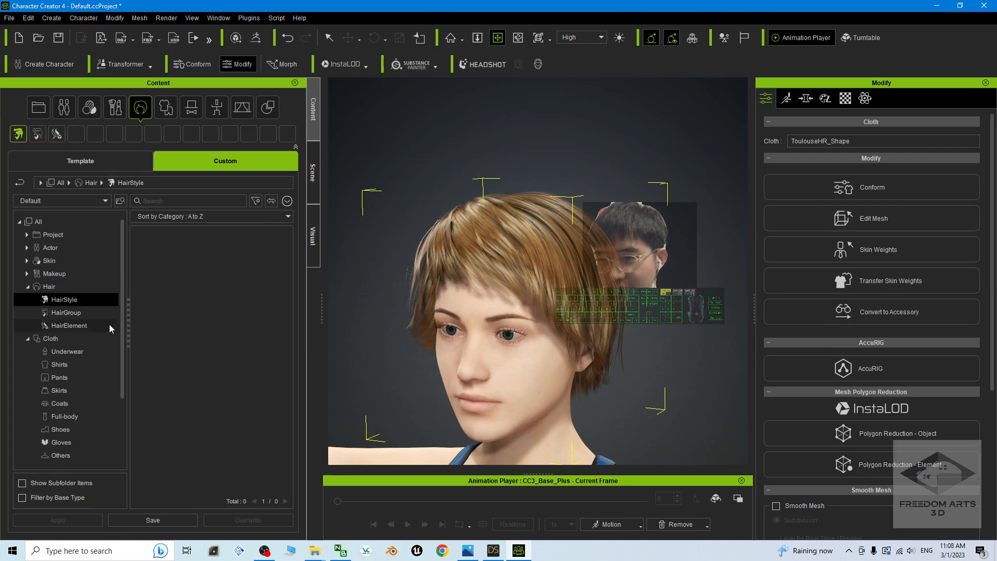
{"action": "left_click", "coordinate": [154, 520]}
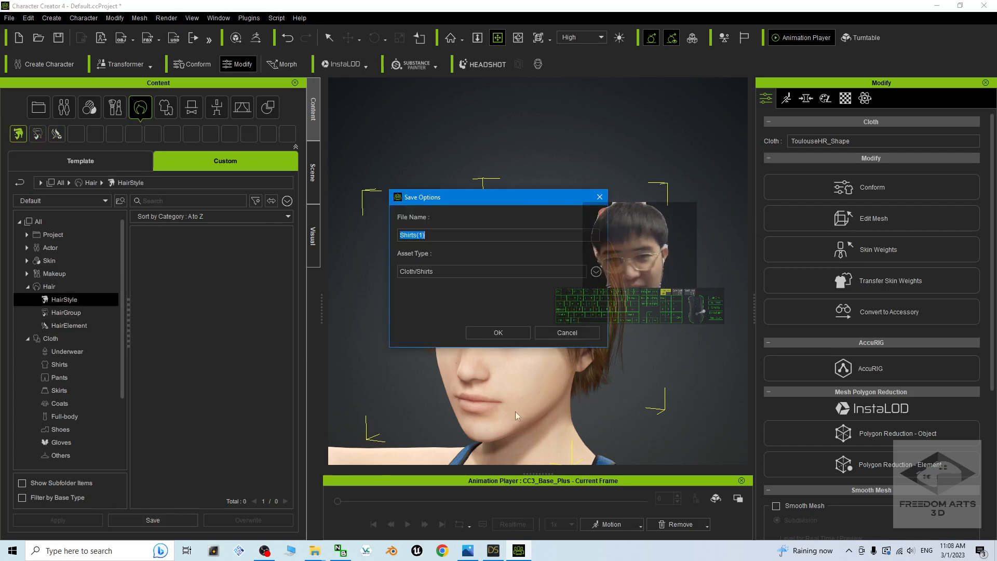
{"action": "left_click", "coordinate": [563, 335]}
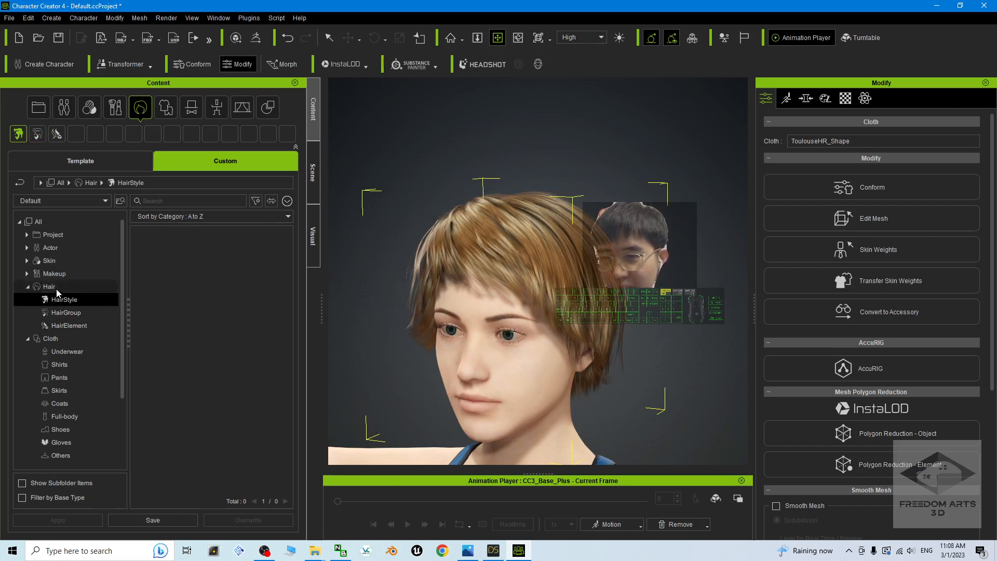
{"action": "left_click", "coordinate": [76, 311]}
{"action": "left_click", "coordinate": [73, 326]}
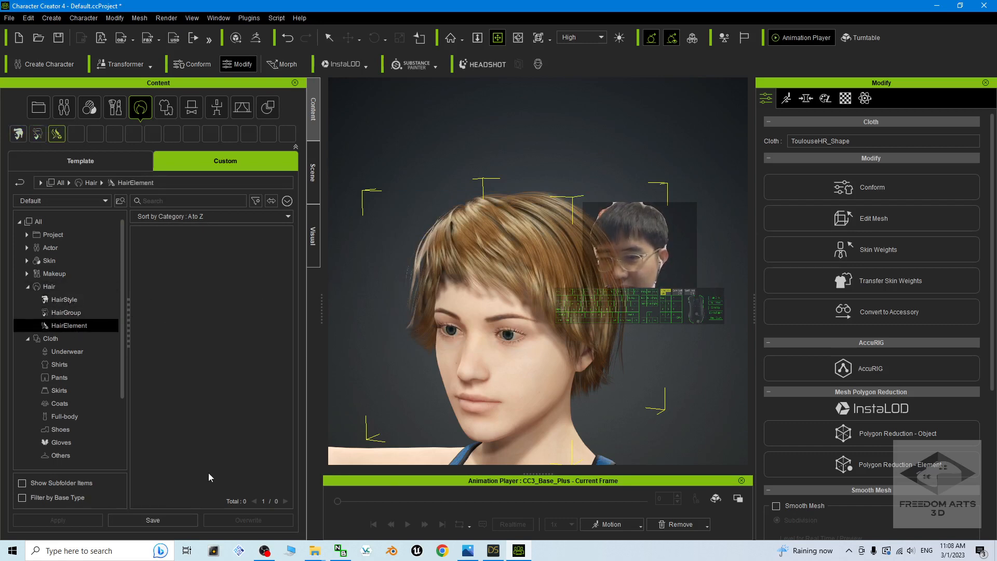
{"action": "left_click", "coordinate": [163, 521]}
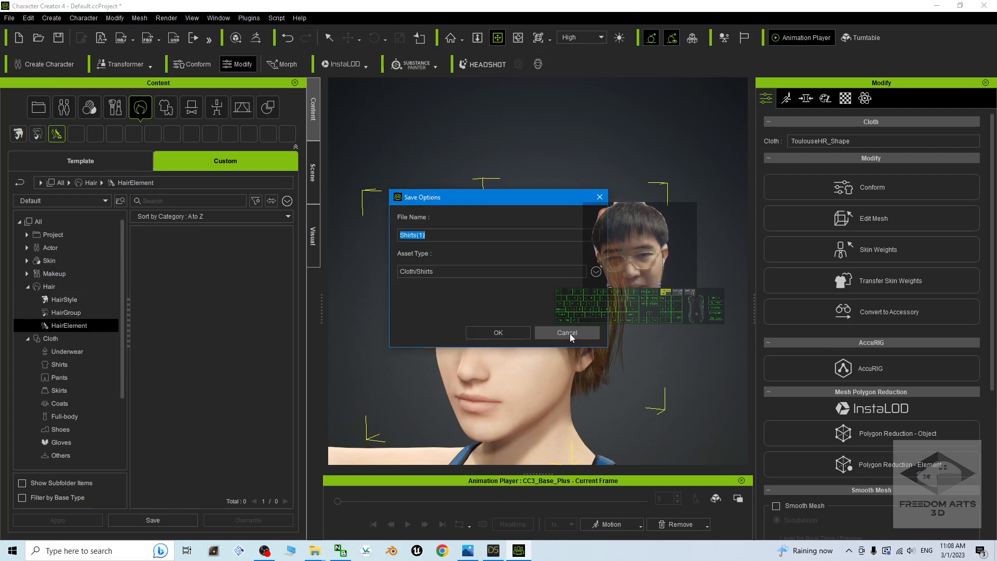
{"action": "left_click", "coordinate": [595, 272]}
{"action": "left_click", "coordinate": [595, 272]}
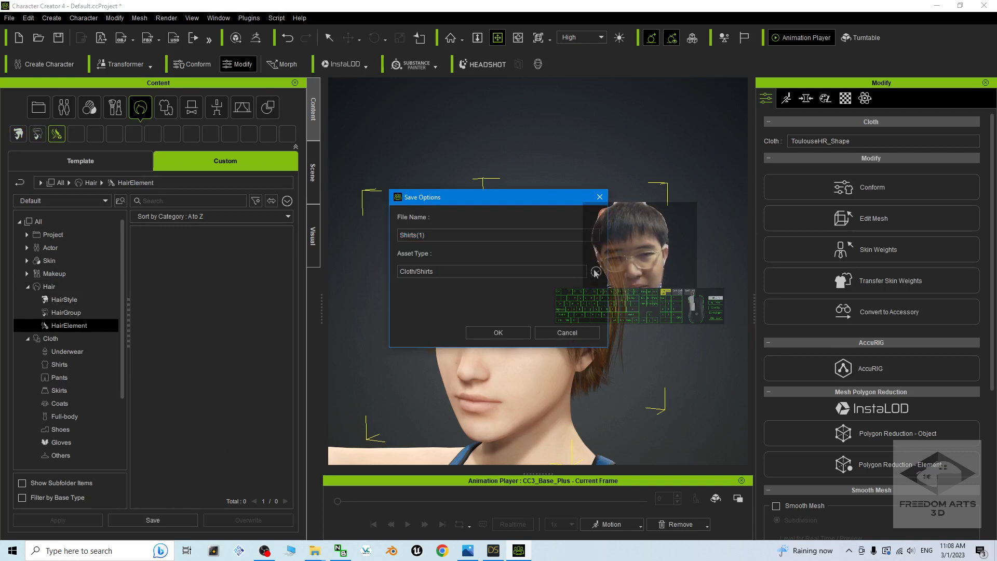
{"action": "left_click", "coordinate": [567, 333]}
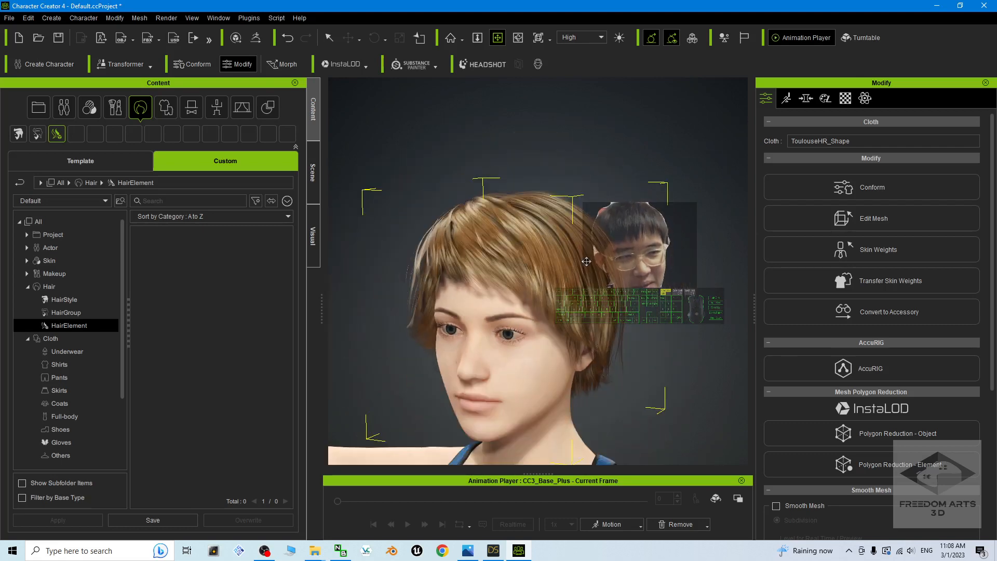
- Save the selected hair to the custom library as hair01 with the asset type Cloth/Shirts
{"action": "scroll", "coordinate": [568, 278], "scroll_direction": "down", "scroll_amount": 4}
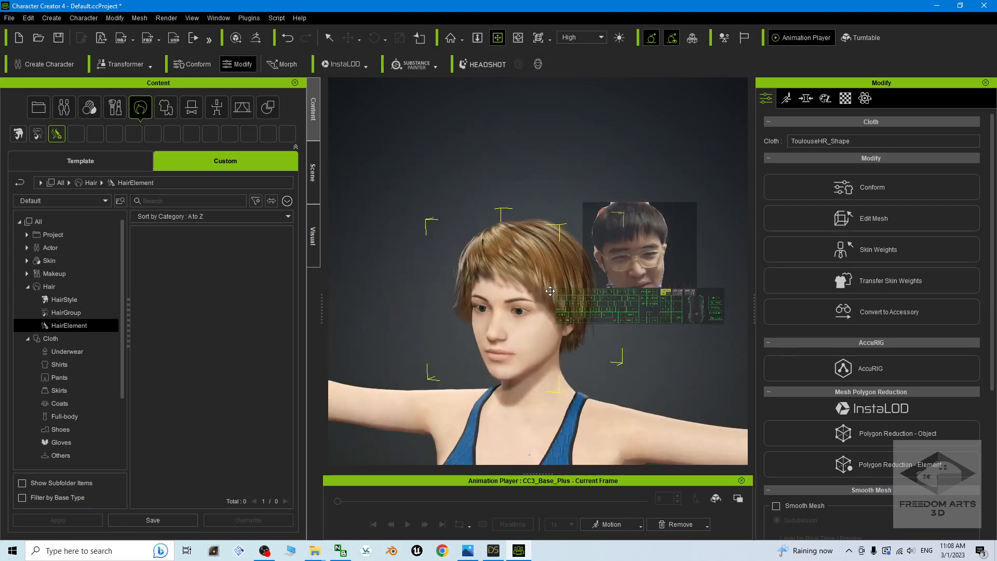
{"action": "scroll", "coordinate": [556, 295], "scroll_direction": "up", "scroll_amount": 2}
{"action": "left_click", "coordinate": [180, 516]}
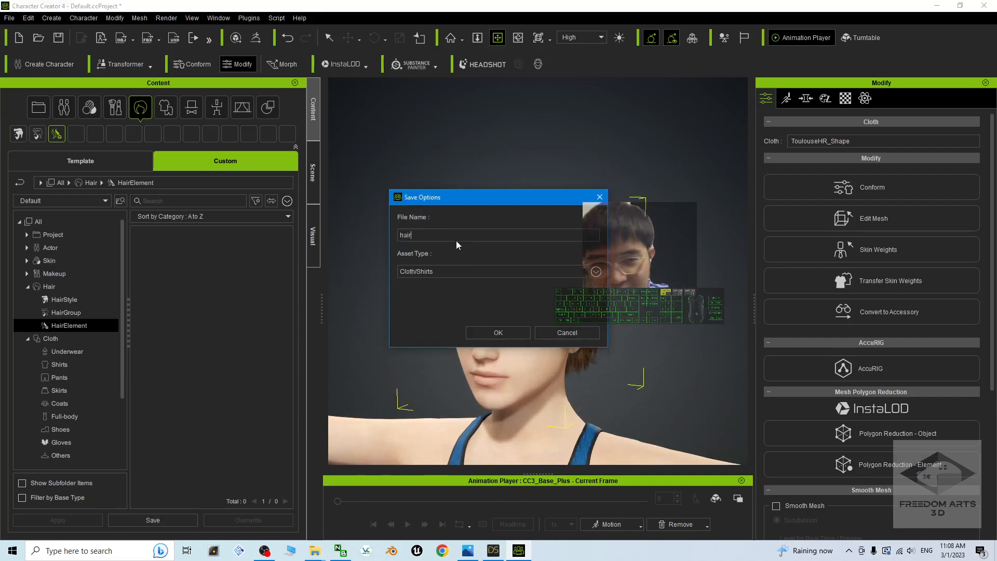
{"action": "key", "text": "Return"}
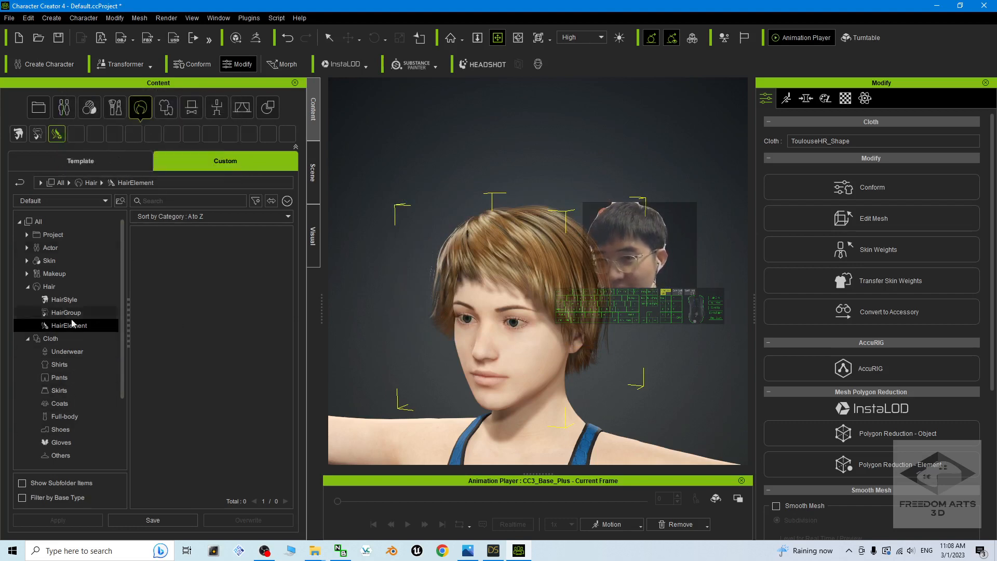
- Look through the custom Cloth library for the saved hair and open its Shirts category
{"action": "left_click", "coordinate": [61, 339]}
{"action": "scroll", "coordinate": [219, 364], "scroll_direction": "down", "scroll_amount": 4}
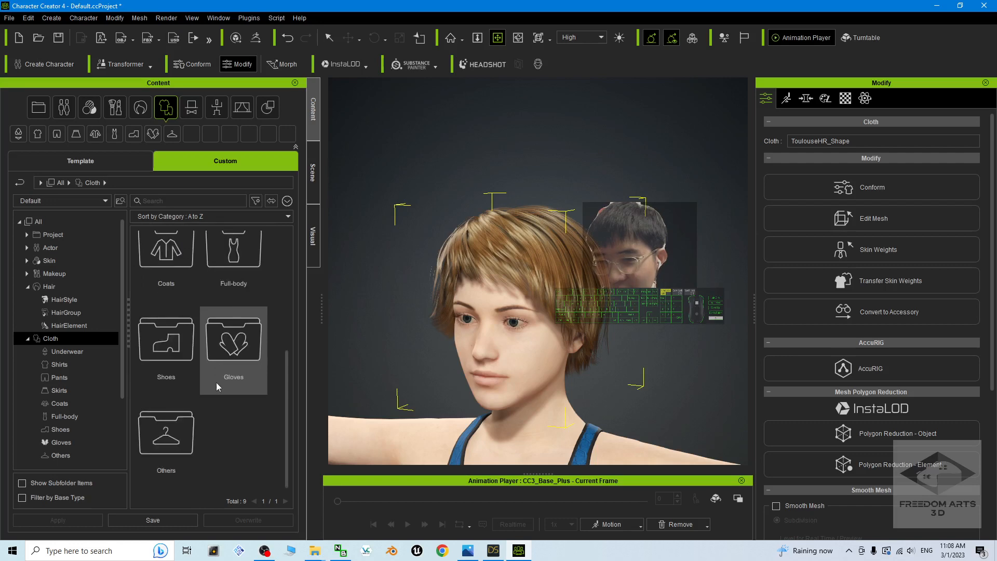
{"action": "left_click", "coordinate": [67, 352]}
{"action": "left_click", "coordinate": [61, 365]}
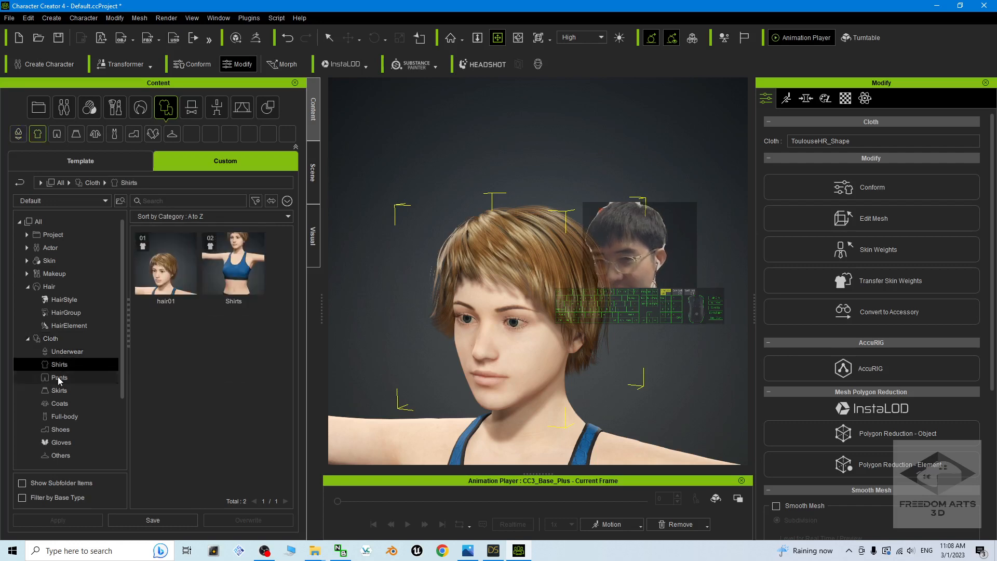
{"action": "left_click", "coordinate": [60, 378]}
{"action": "left_click", "coordinate": [61, 364]}
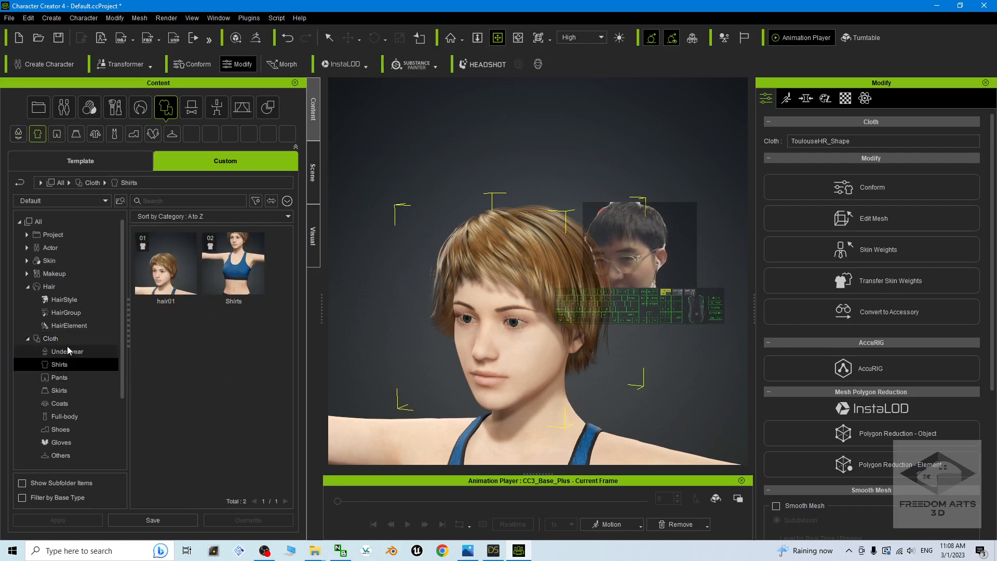
- Delete the Shirts and hair01 items from the Shirts category of the custom library
{"action": "left_click", "coordinate": [257, 261]}
{"action": "key", "text": "Delete"}
{"action": "key", "text": "Return"}
{"action": "left_click", "coordinate": [174, 279]}
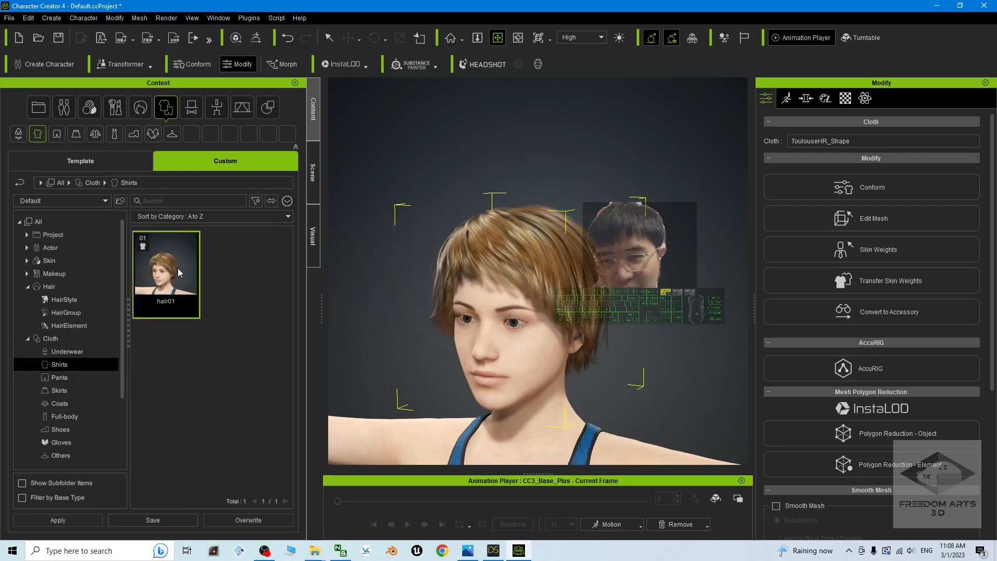
{"action": "key", "text": "Delete"}
{"action": "key", "text": "Return"}
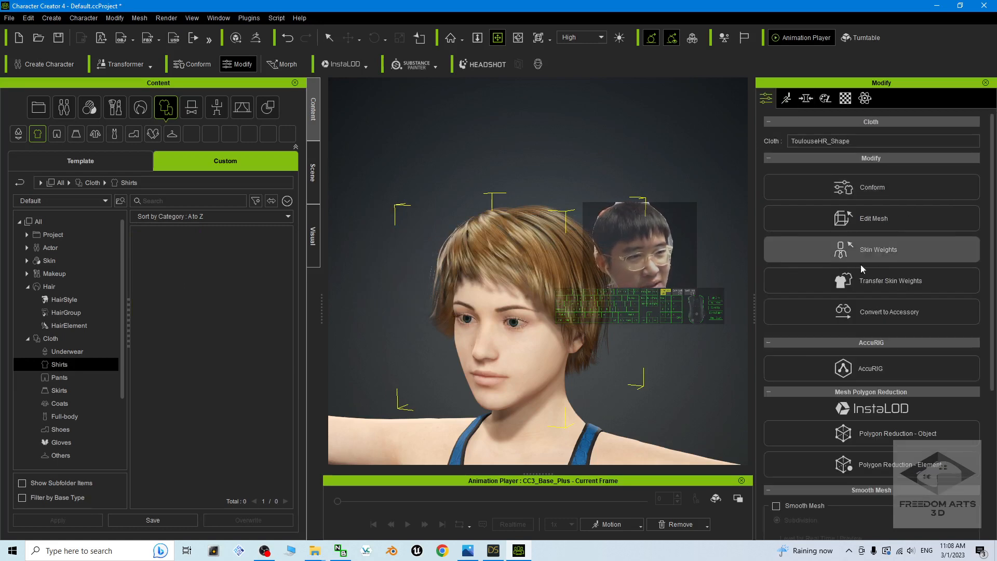
- Save the selected hair to the custom library as Hair01, keeping the asset type Cloth/Shirts
{"action": "scroll", "coordinate": [876, 353], "scroll_direction": "down", "scroll_amount": 3}
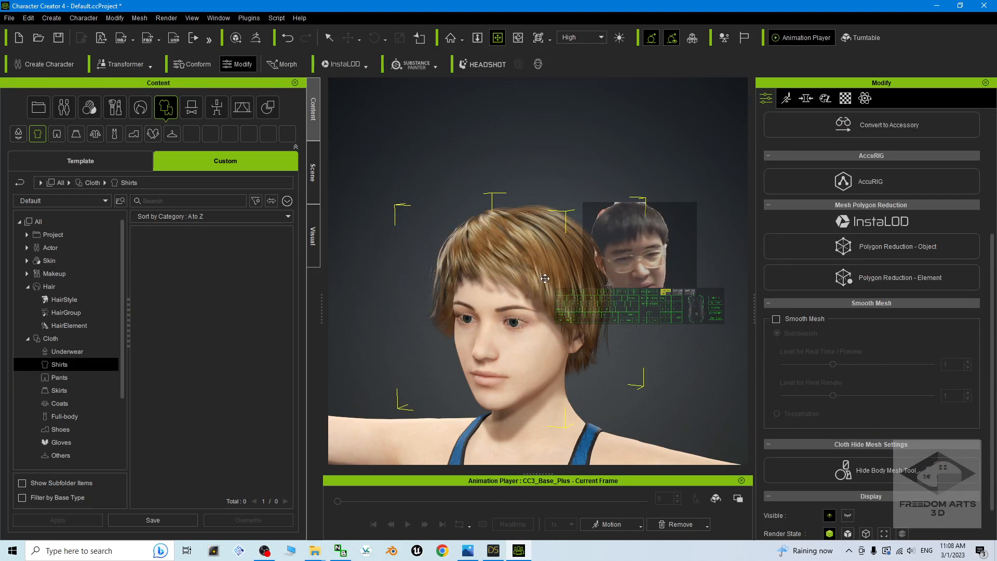
{"action": "left_click", "coordinate": [151, 520]}
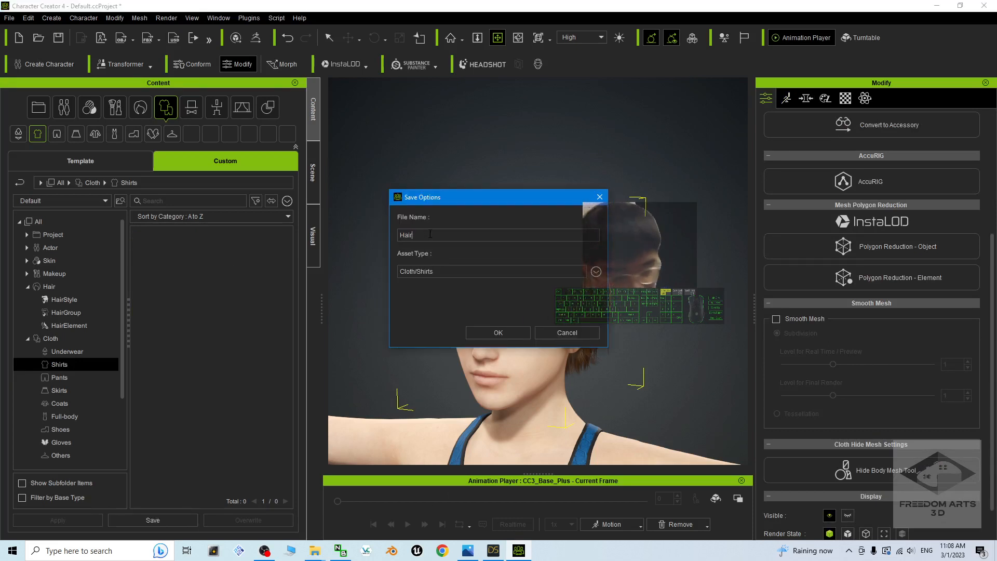
{"action": "type", "text": "Hair01"}
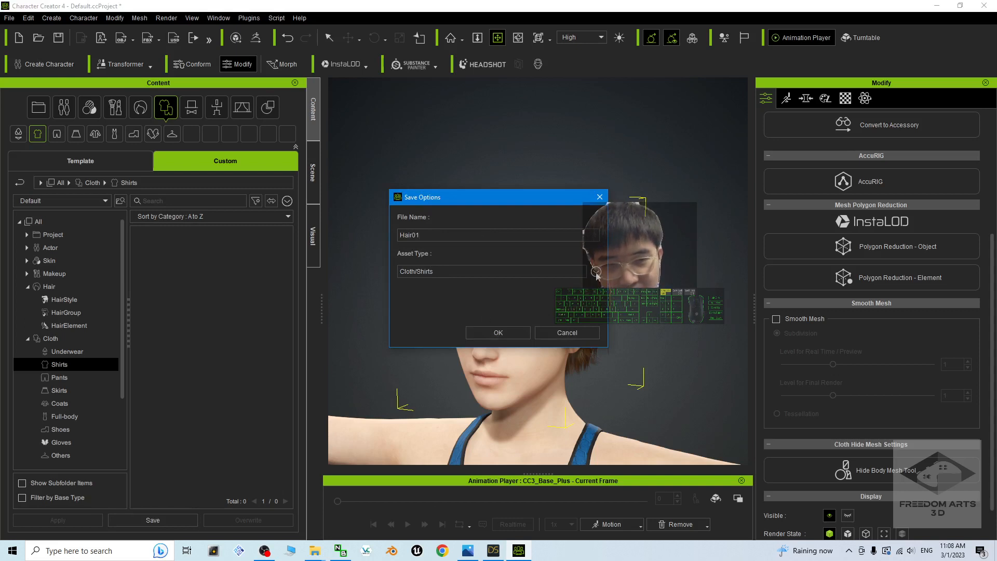
{"action": "left_click", "coordinate": [499, 332]}
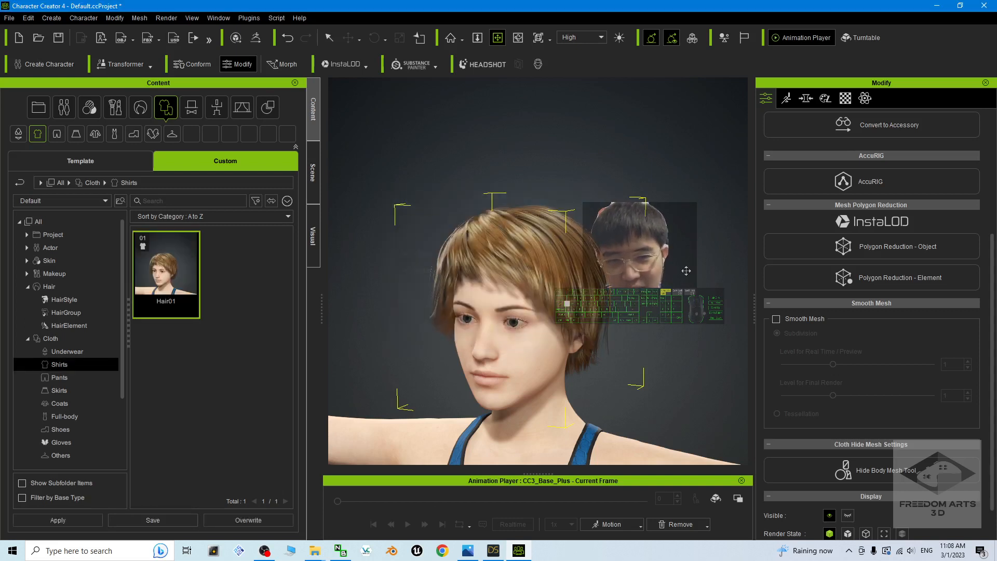
- Delete the hair from the character and reapply it from the saved Hair01 asset
{"action": "key", "text": "q"}
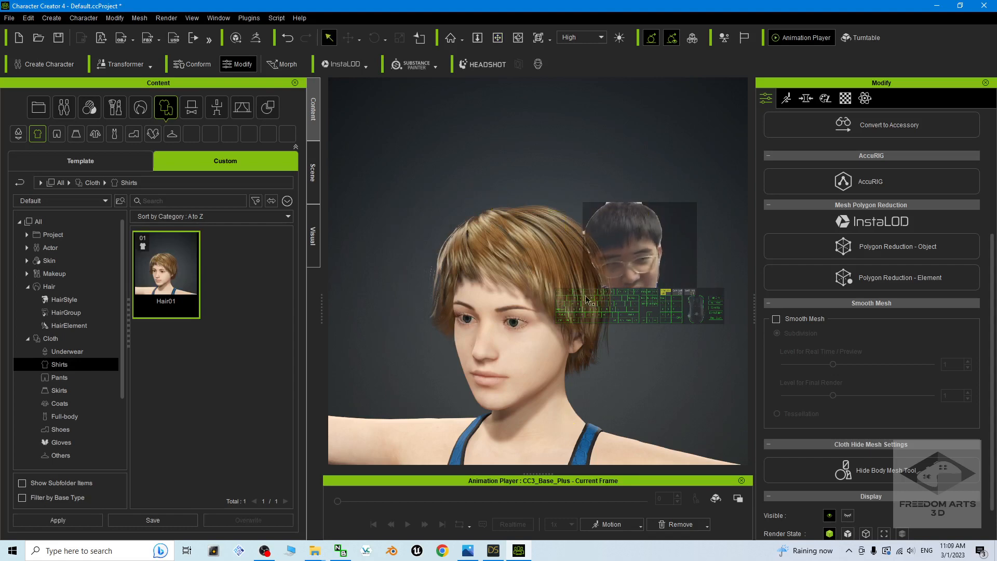
{"action": "key", "text": "Delete"}
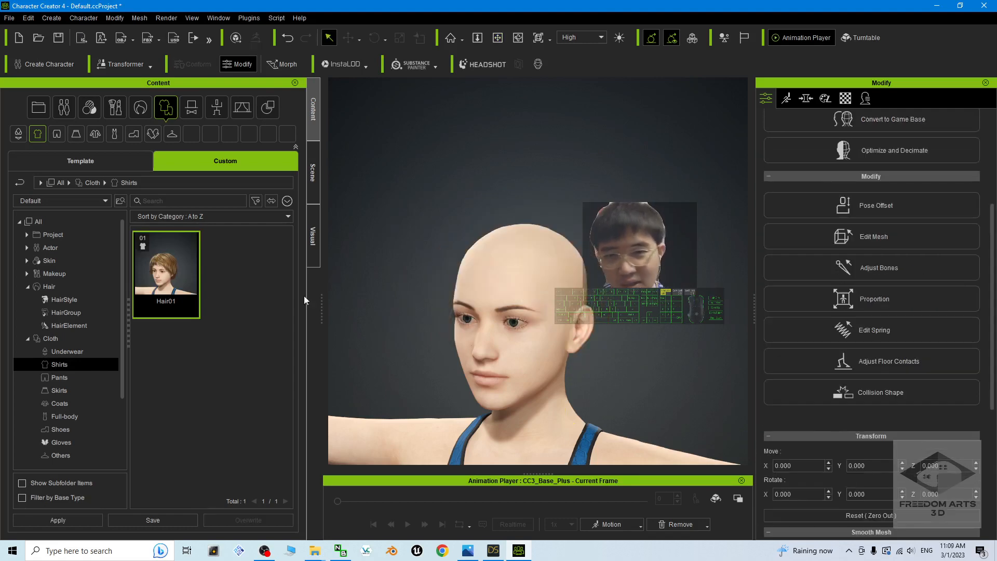
{"action": "double_click", "coordinate": [171, 264]}
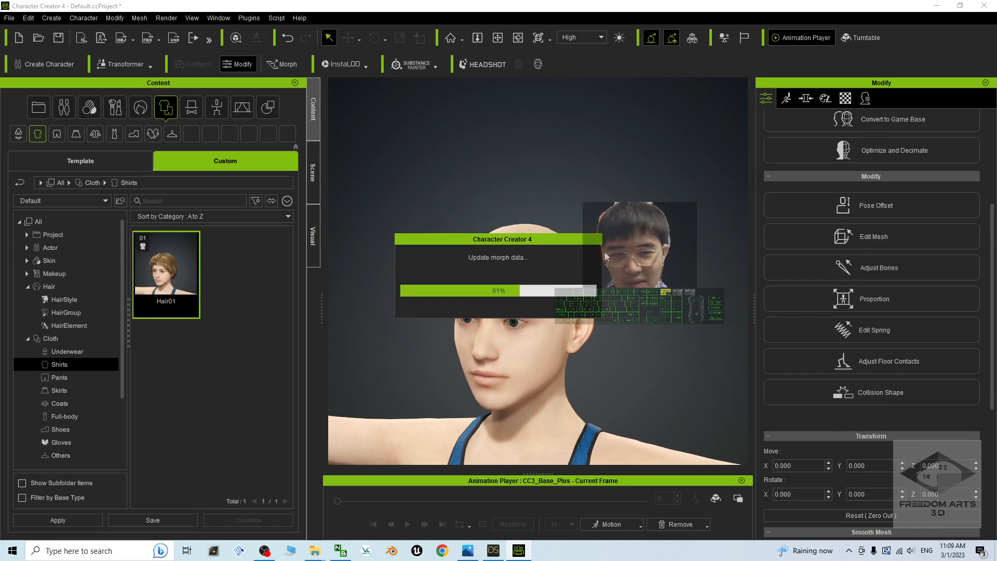
- Examine the reapplied hair up close and the whole character from the front
{"action": "scroll", "coordinate": [600, 263], "scroll_direction": "up", "scroll_amount": 2}
{"action": "scroll", "coordinate": [589, 281], "scroll_direction": "down", "scroll_amount": 2}
{"action": "key", "text": "x"}
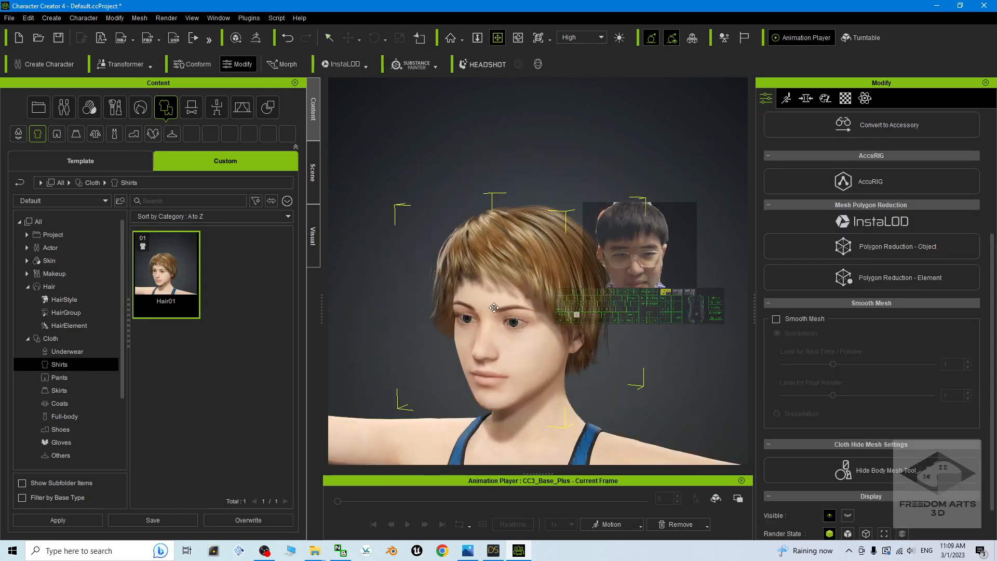
{"action": "left_click_drag", "start_coordinate": [575, 313], "coordinate": [592, 250]}
{"action": "key", "text": "c"}
{"action": "left_click_drag", "start_coordinate": [592, 249], "coordinate": [580, 247]}
{"action": "scroll", "coordinate": [580, 246], "scroll_direction": "down", "scroll_amount": 5}
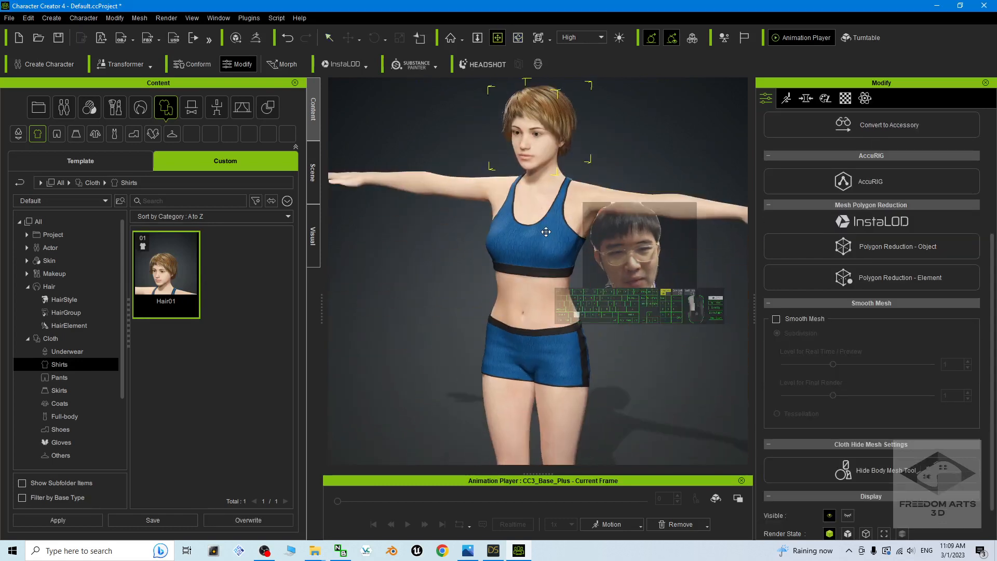
{"action": "key", "text": "x"}
{"action": "scroll", "coordinate": [569, 268], "scroll_direction": "down", "scroll_amount": 1}
{"action": "middle_click_drag", "start_coordinate": [573, 307], "coordinate": [579, 283]}
{"action": "right_click_drag", "start_coordinate": [580, 284], "coordinate": [584, 314]}
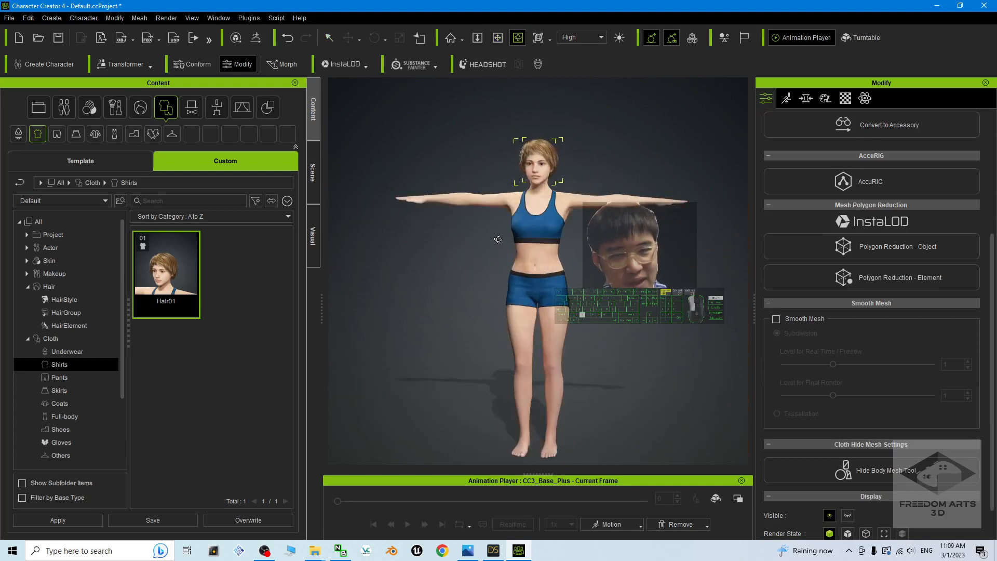
{"action": "left_click", "coordinate": [810, 101]}
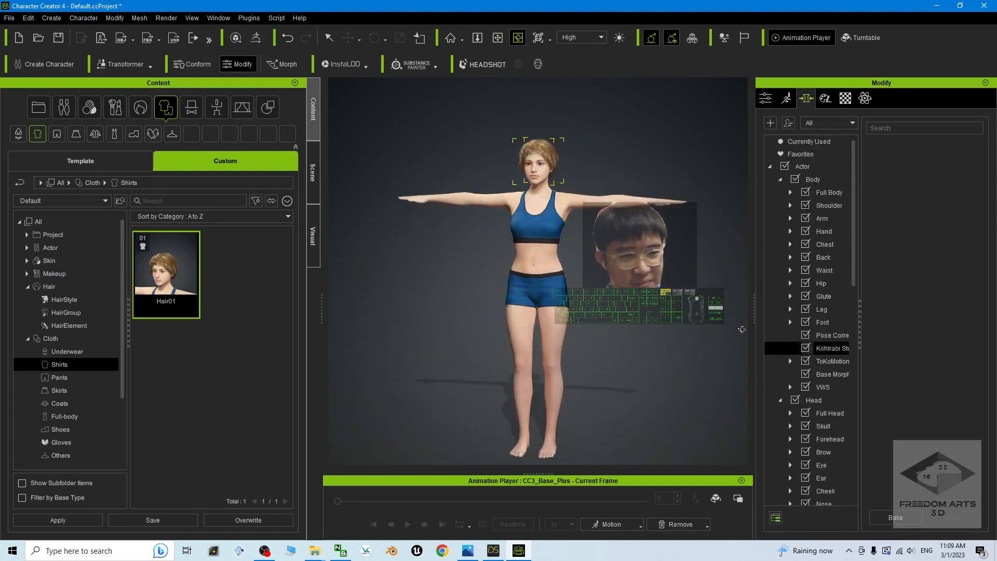
{"action": "scroll", "coordinate": [610, 307], "scroll_direction": "up", "scroll_amount": 1}
{"action": "scroll", "coordinate": [610, 307], "scroll_direction": "down", "scroll_amount": 1}
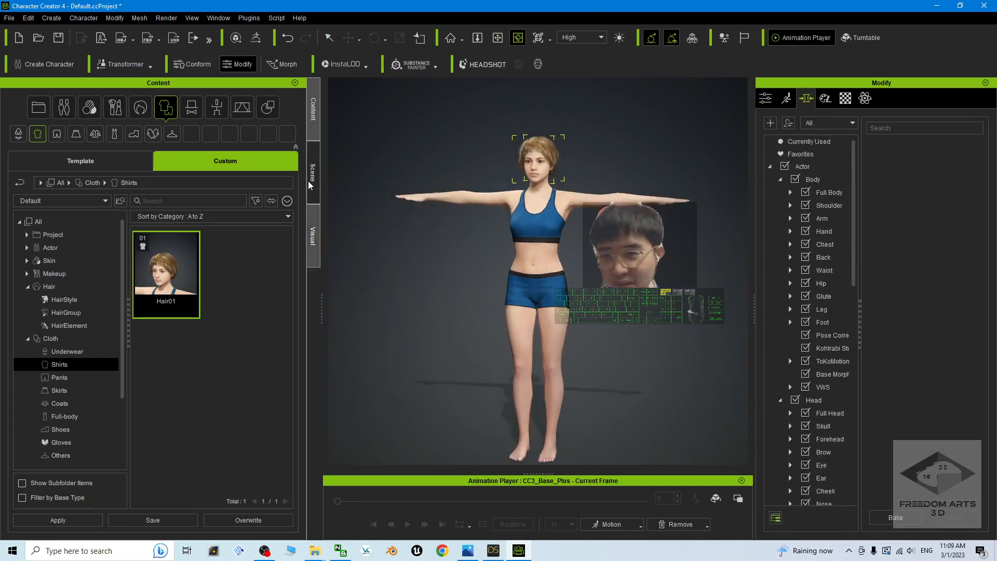
{"action": "left_click", "coordinate": [40, 107]}
{"action": "left_click", "coordinate": [64, 107]}
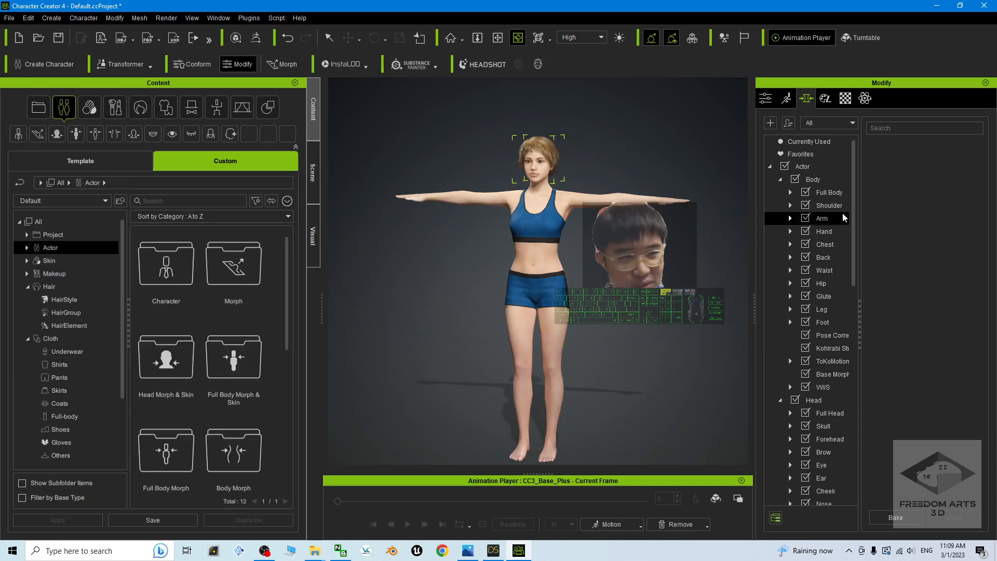
{"action": "scroll", "coordinate": [641, 296], "scroll_direction": "up", "scroll_amount": 2}
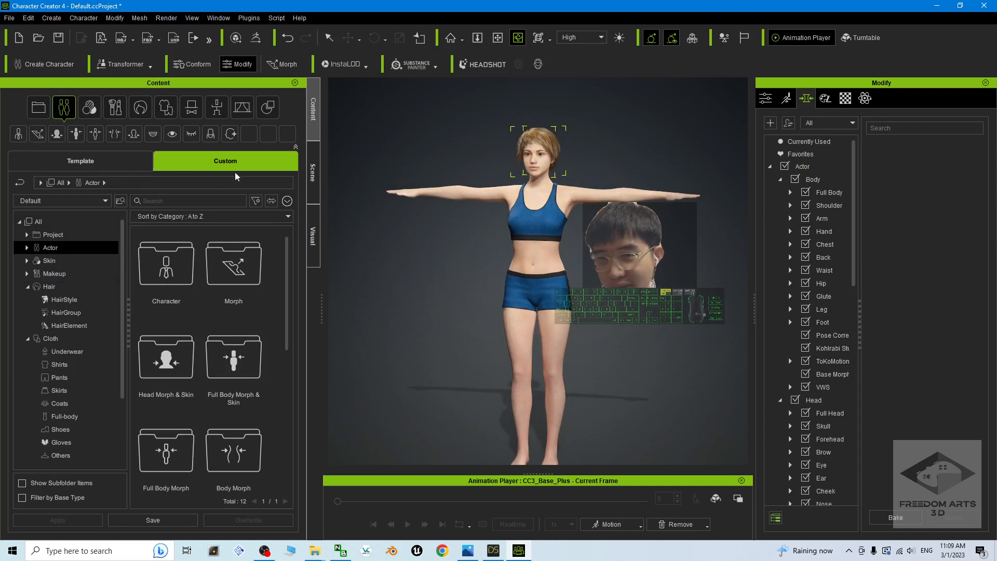
- Save the whole character to the custom library's CC Project category as DazGen8.1Female01, keeping the asset type Project/CC Project
{"action": "left_click", "coordinate": [44, 239]}
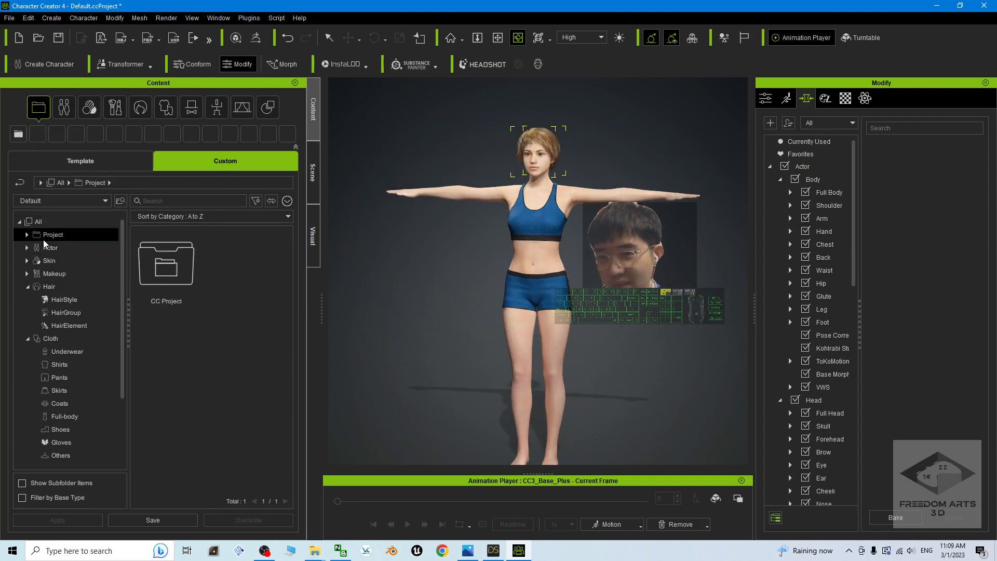
{"action": "double_click", "coordinate": [166, 264]}
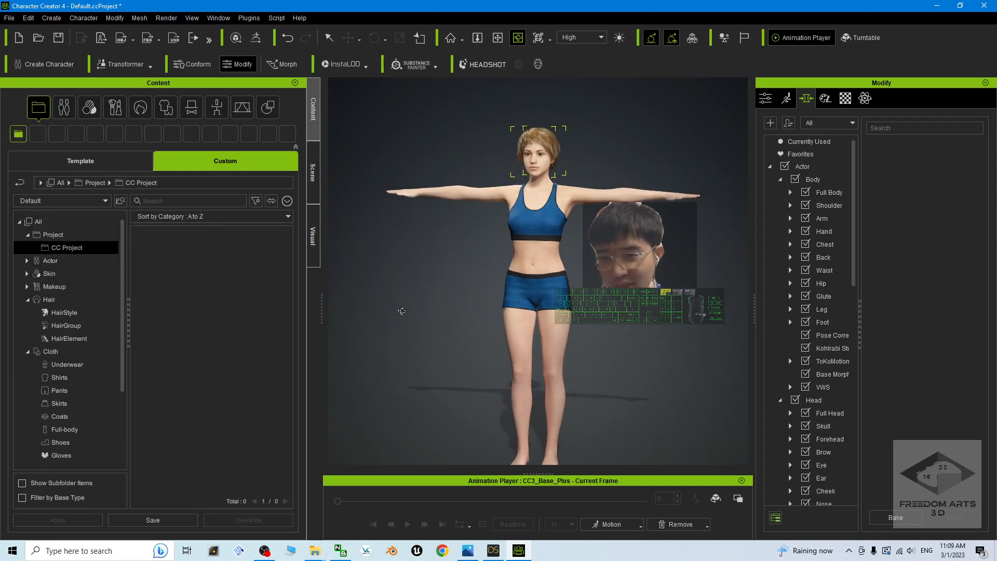
{"action": "scroll", "coordinate": [574, 324], "scroll_direction": "up", "scroll_amount": 1}
{"action": "scroll", "coordinate": [574, 324], "scroll_direction": "down", "scroll_amount": 3}
{"action": "mouse_move", "coordinate": [574, 325]}
{"action": "left_mouse_down"}
{"action": "mouse_move", "coordinate": [608, 320]}
{"action": "mouse_move", "coordinate": [578, 326]}
{"action": "left_mouse_up"}
{"action": "left_click", "coordinate": [546, 242]}
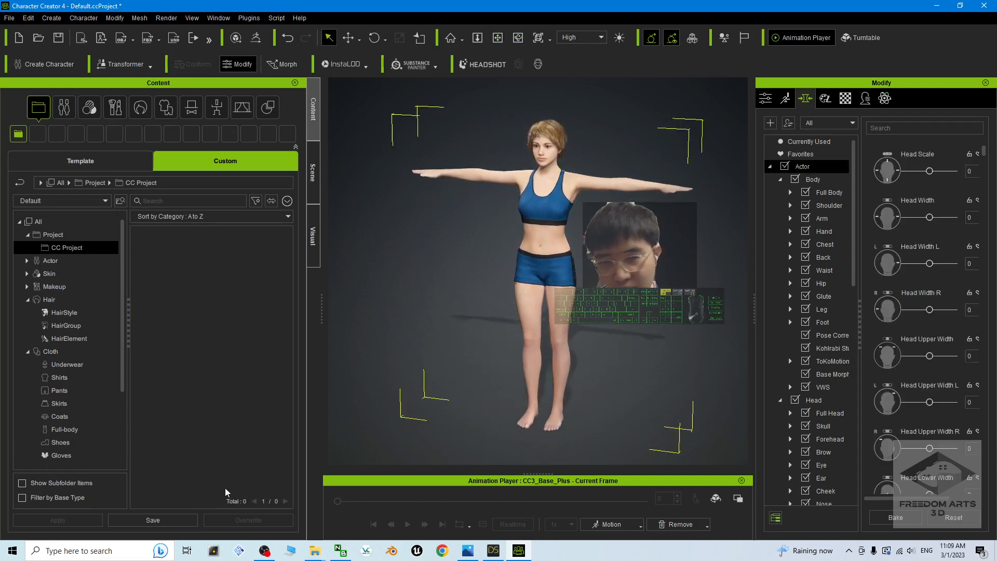
{"action": "left_click", "coordinate": [152, 520]}
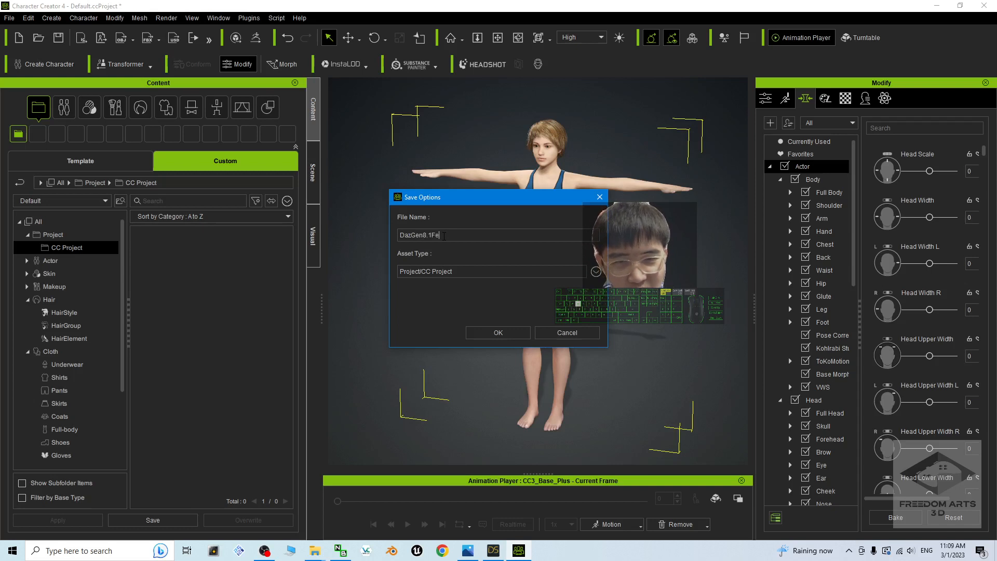
{"action": "left_click", "coordinate": [489, 333]}
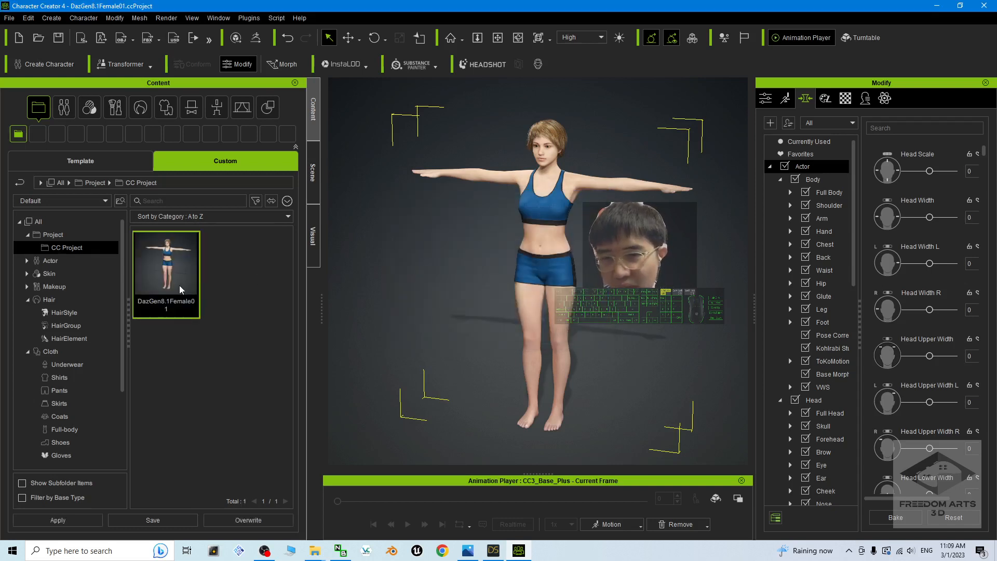
- Locate the saved DazGen8.1Female01 project's file on disk, view its folder with large icons, and close the folder
{"action": "right_click", "coordinate": [166, 272]}
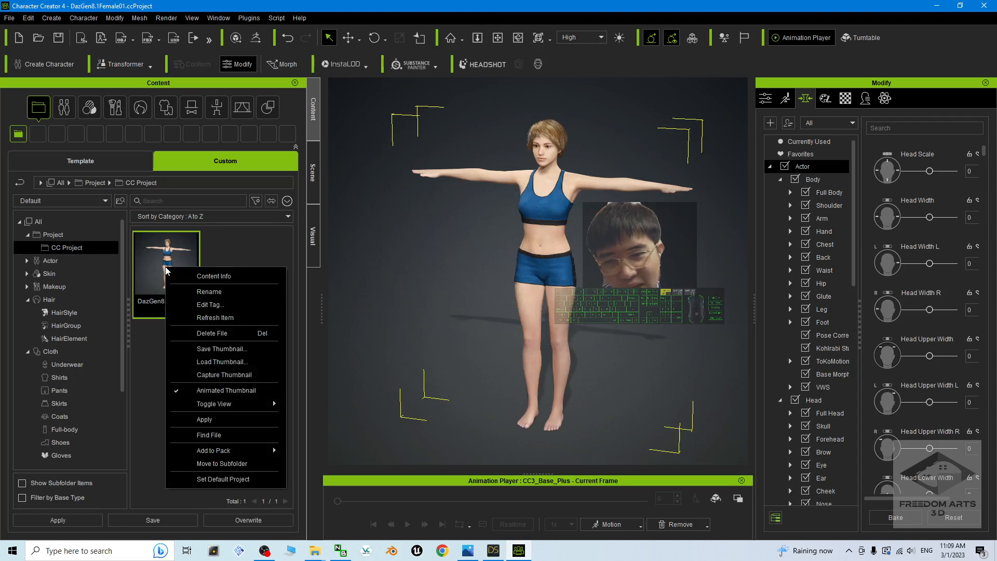
{"action": "left_click", "coordinate": [226, 436]}
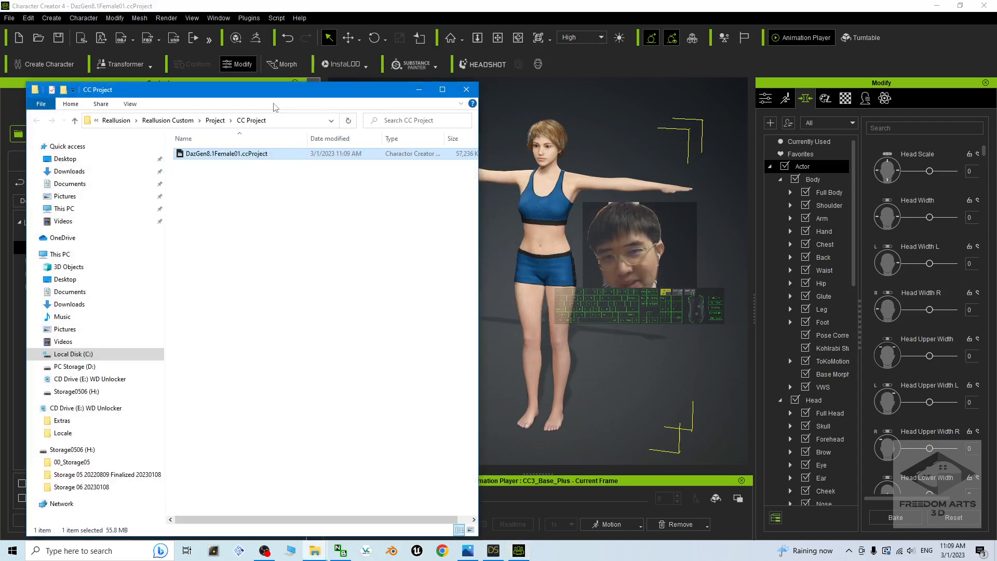
{"action": "left_click_drag", "start_coordinate": [363, 89], "coordinate": [579, 110]}
{"action": "right_click", "coordinate": [474, 279]}
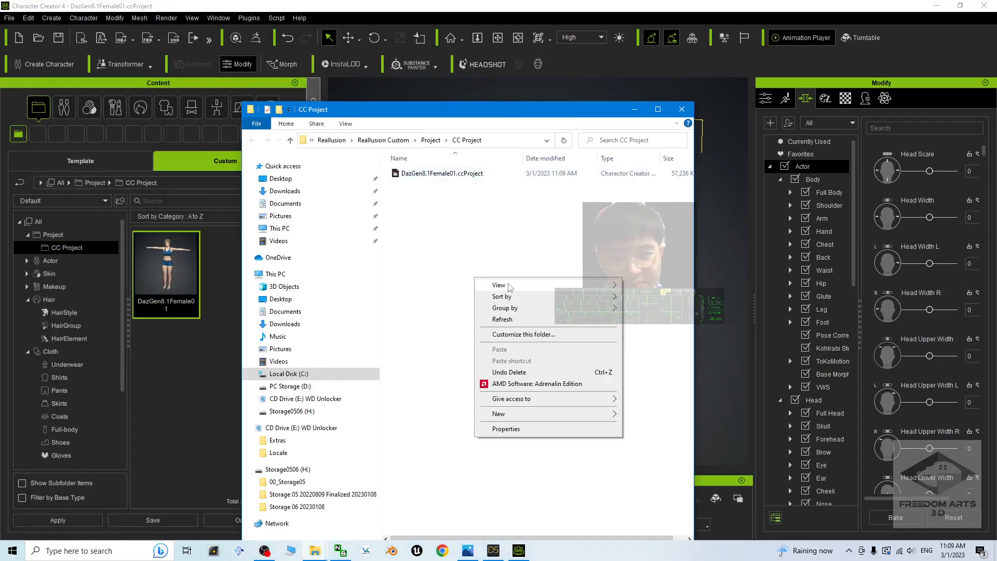
{"action": "mouse_move", "coordinate": [597, 285]}
{"action": "left_click", "coordinate": [644, 298]}
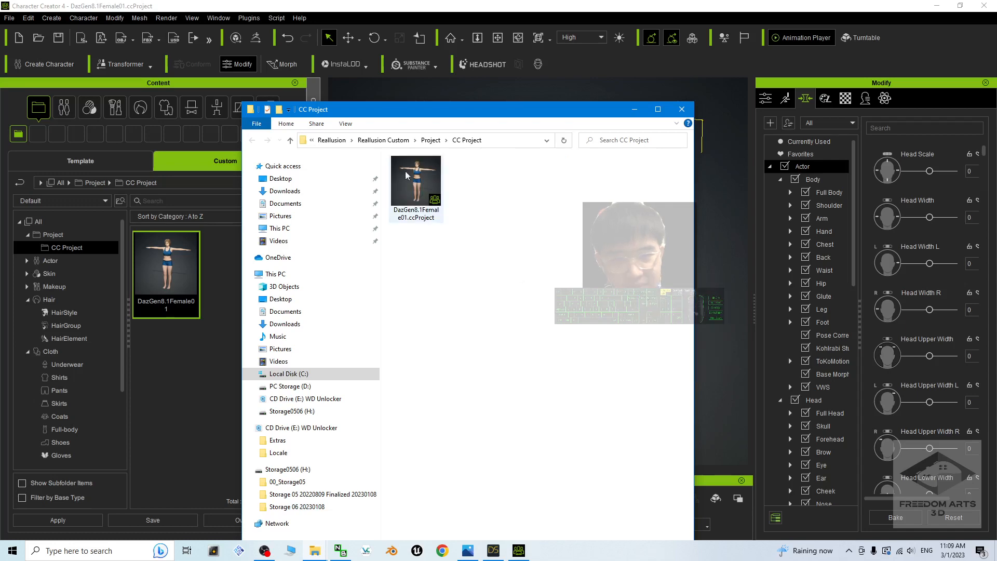
{"action": "left_click", "coordinate": [683, 109]}
- Place the program window beside the 01 - From Daz Gen8.1 folder and start exporting the character as an iAvatar
{"action": "left_click_drag", "start_coordinate": [623, 6], "coordinate": [633, 52]}
{"action": "left_click", "coordinate": [182, 84]}
{"action": "left_click_drag", "start_coordinate": [474, 60], "coordinate": [504, 58]}
{"action": "left_click", "coordinate": [251, 69]}
{"action": "mouse_move", "coordinate": [290, 166]}
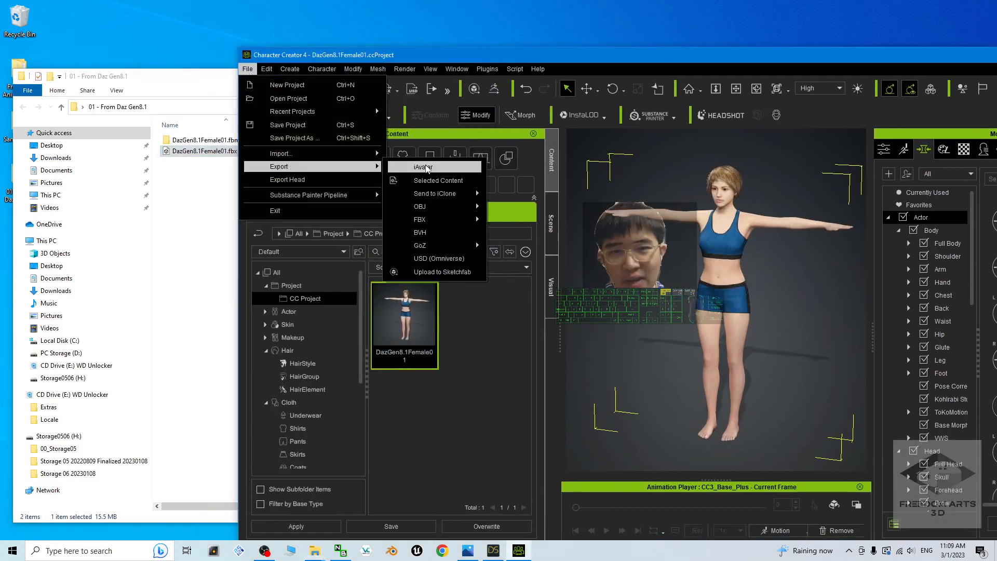
{"action": "left_click", "coordinate": [427, 168]}
{"action": "left_click", "coordinate": [188, 258]}
{"action": "left_click", "coordinate": [626, 429]}
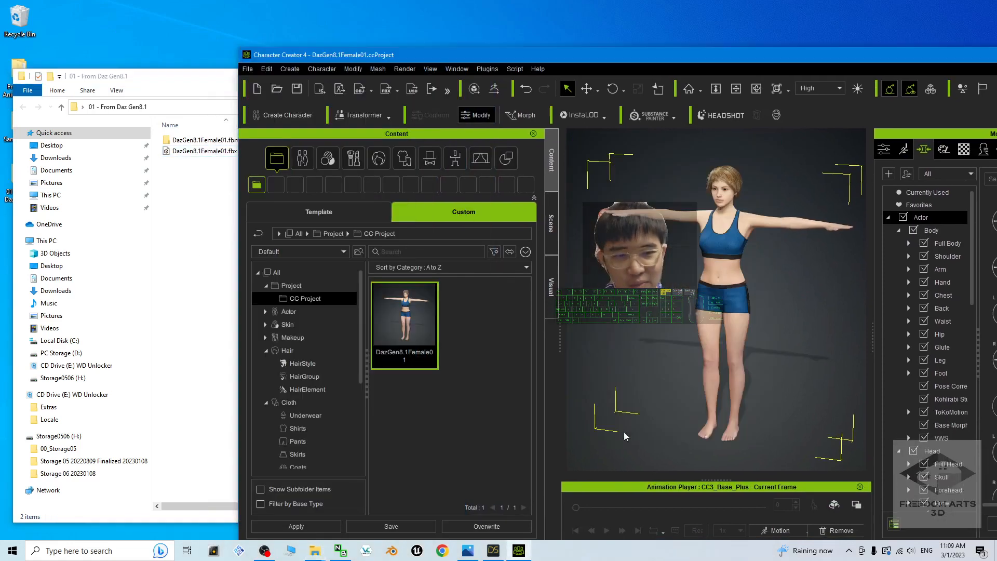
- Save the export as DazGen8.1Female01.iAvatar in the desktop folder 01 - From Daz Gen8.1, using the path from its folder window
{"action": "left_click", "coordinate": [175, 80]}
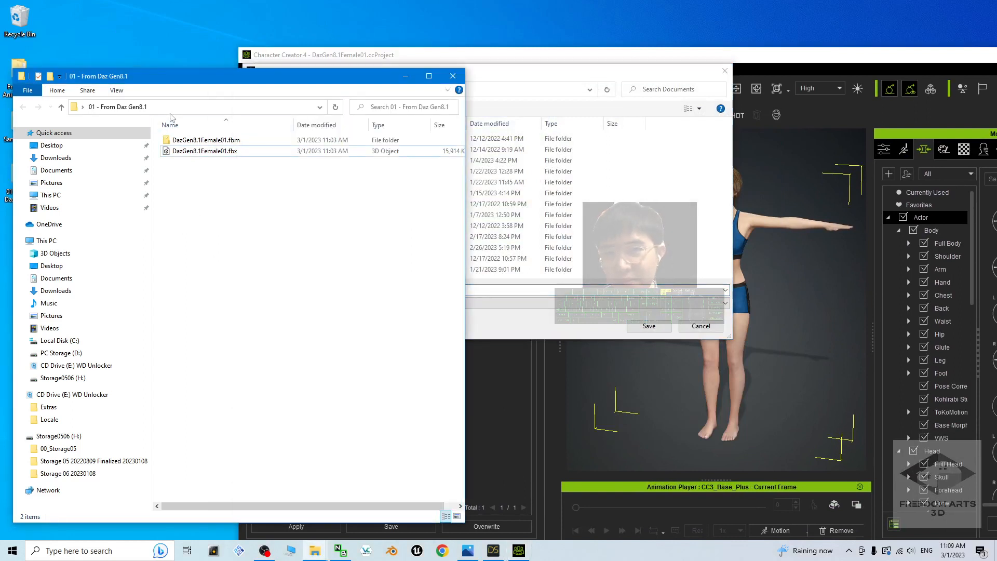
{"action": "left_click", "coordinate": [171, 108]}
{"action": "left_click", "coordinate": [553, 82]}
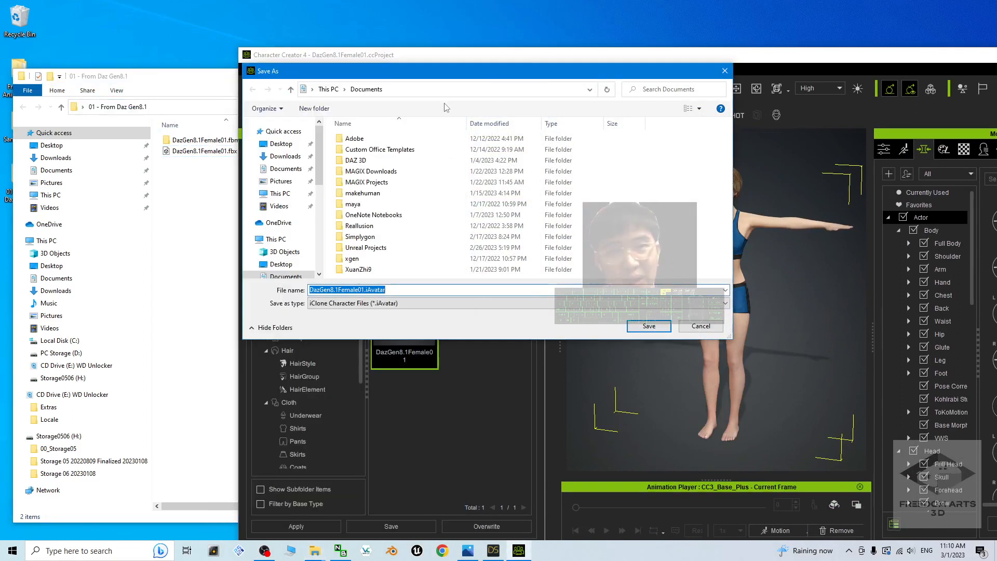
{"action": "left_click", "coordinate": [443, 92]}
{"action": "key", "text": "Return"}
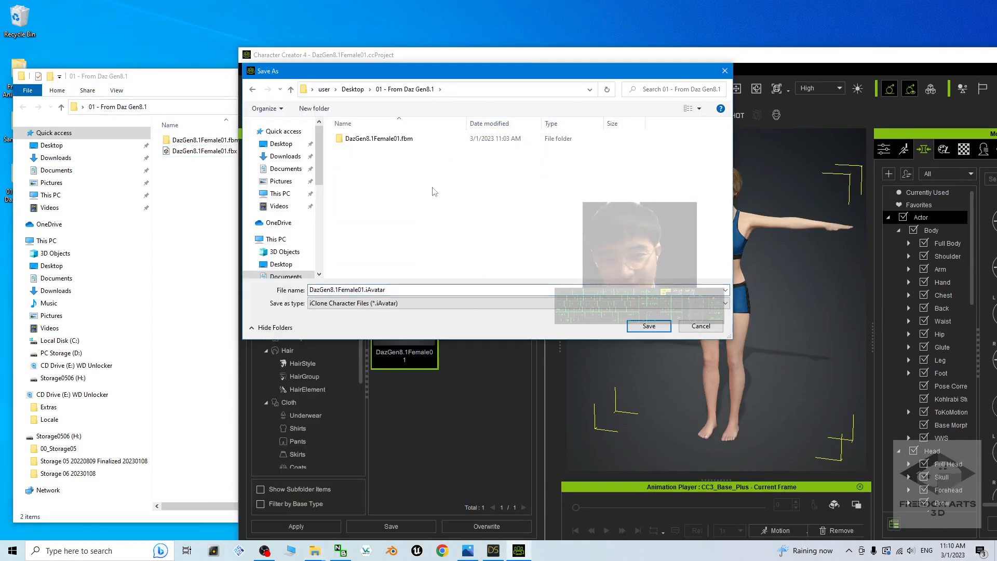
{"action": "left_click", "coordinate": [639, 326]}
- Examine the exported iAvatar file in the 01 - From Daz Gen8.1 folder with large icons
{"action": "left_click", "coordinate": [211, 223]}
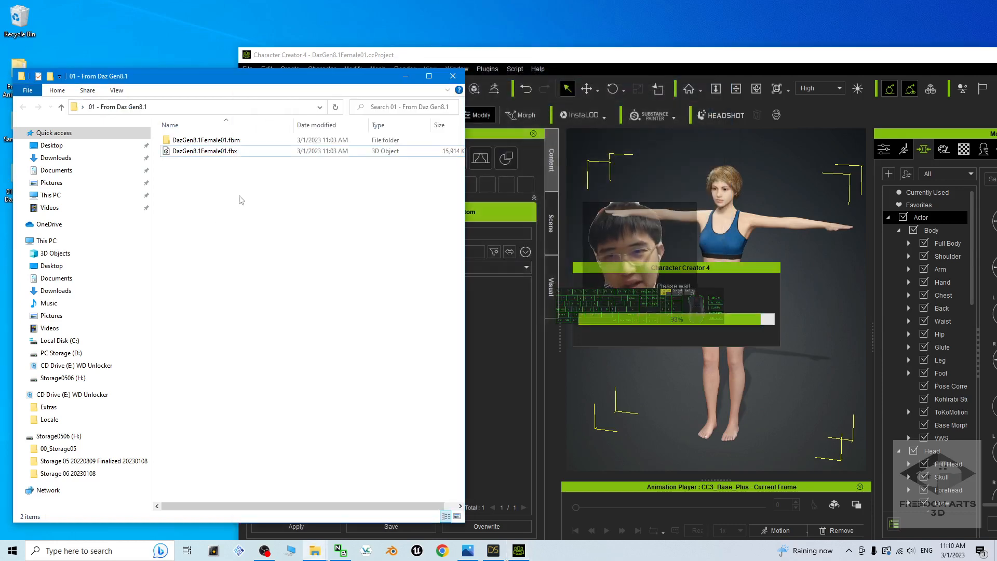
{"action": "right_click", "coordinate": [216, 197]}
{"action": "left_click", "coordinate": [391, 212]}
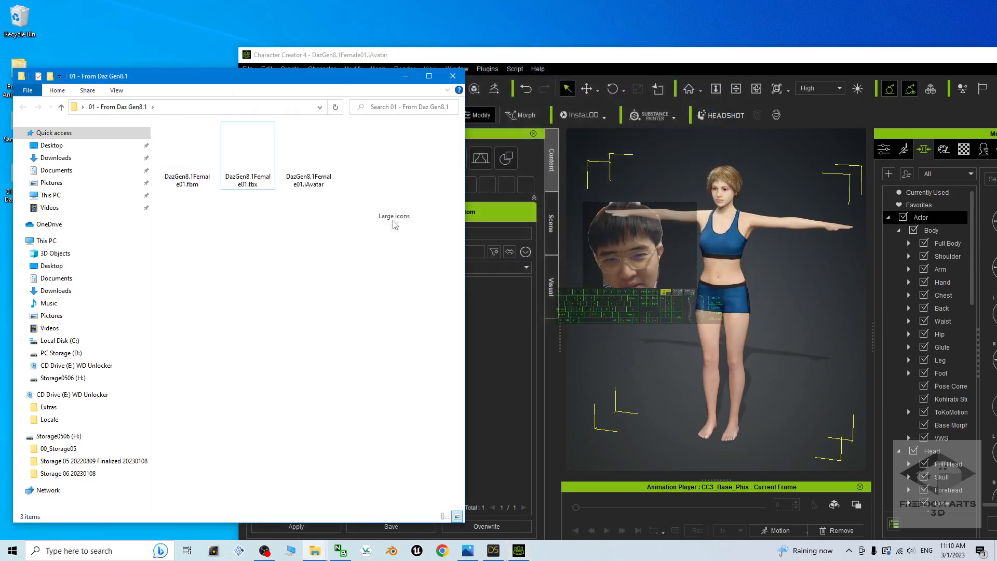
{"action": "left_click_drag", "start_coordinate": [623, 50], "coordinate": [512, 40]}
{"action": "left_click", "coordinate": [119, 80]}
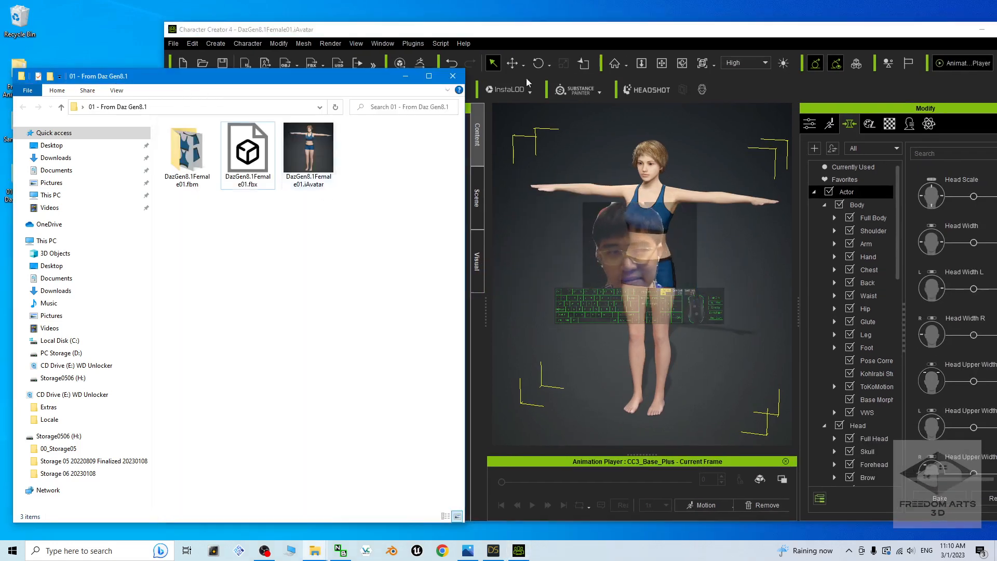
- Compare the converted character in Character Creator 4 with the original figure in DAZ Studio, switching between both maximized programs
{"action": "left_click_drag", "start_coordinate": [653, 31], "coordinate": [857, 5]}
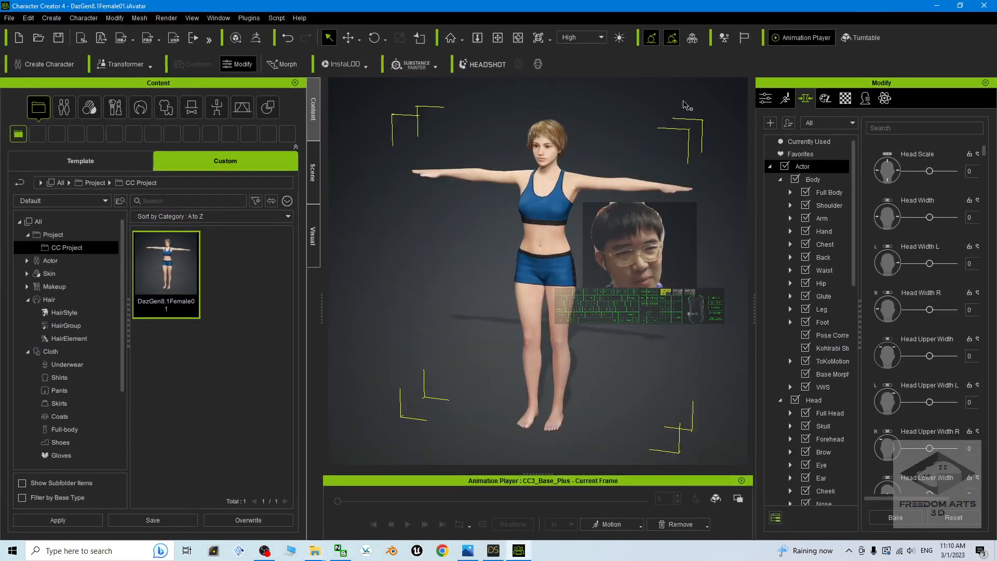
{"action": "left_click", "coordinate": [933, 5]}
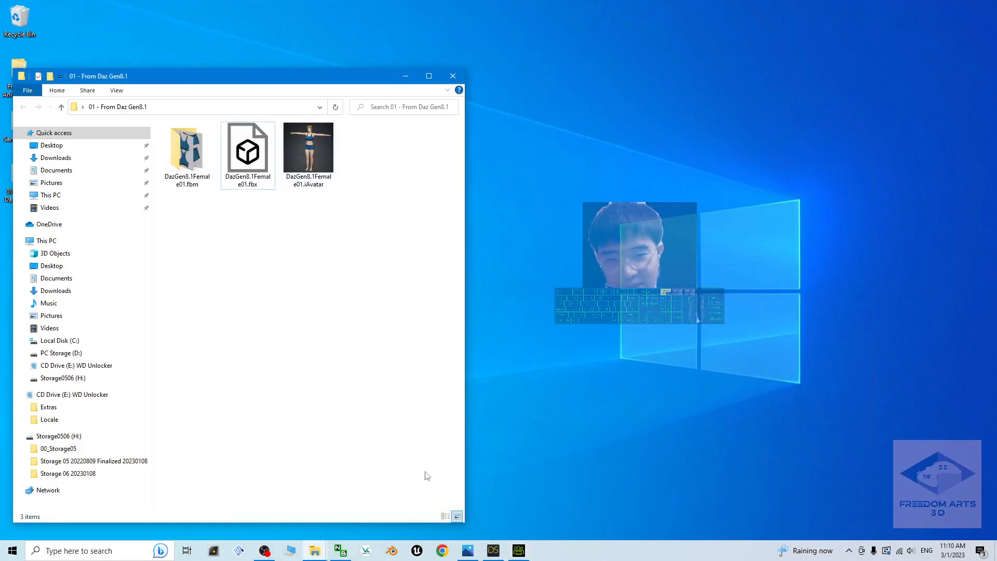
{"action": "left_click", "coordinate": [494, 551]}
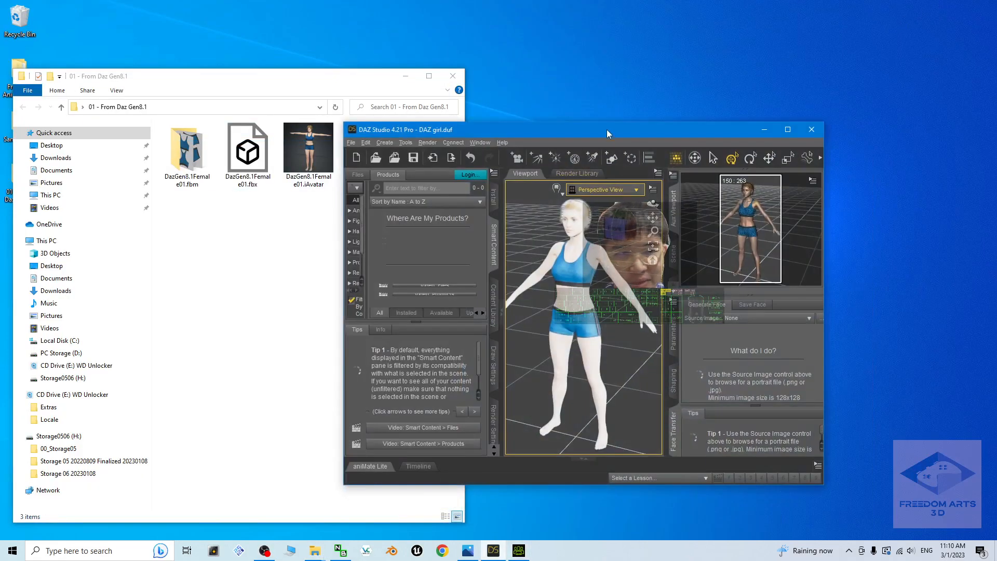
{"action": "left_click_drag", "start_coordinate": [606, 130], "coordinate": [502, 2]}
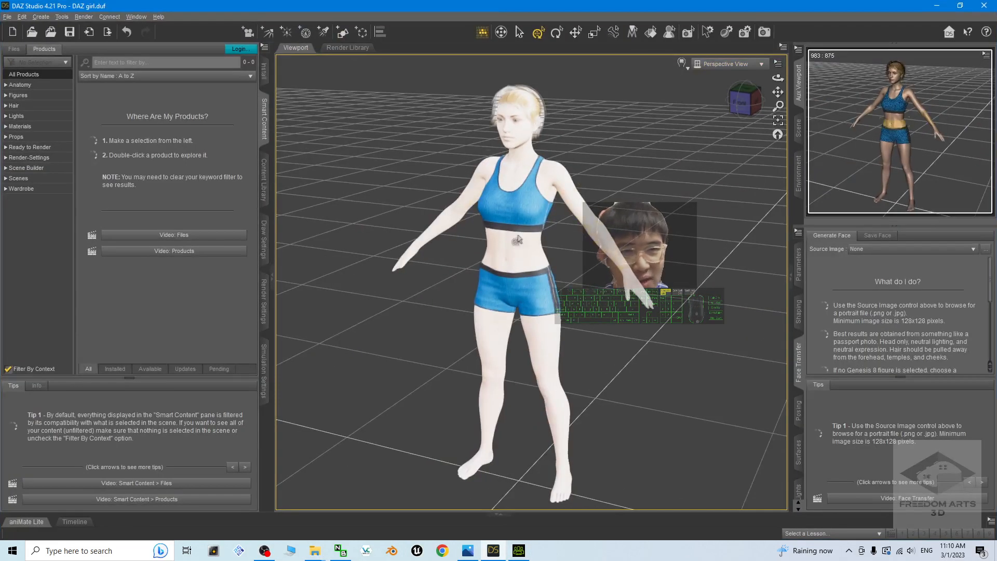
{"action": "left_click", "coordinate": [525, 551]}
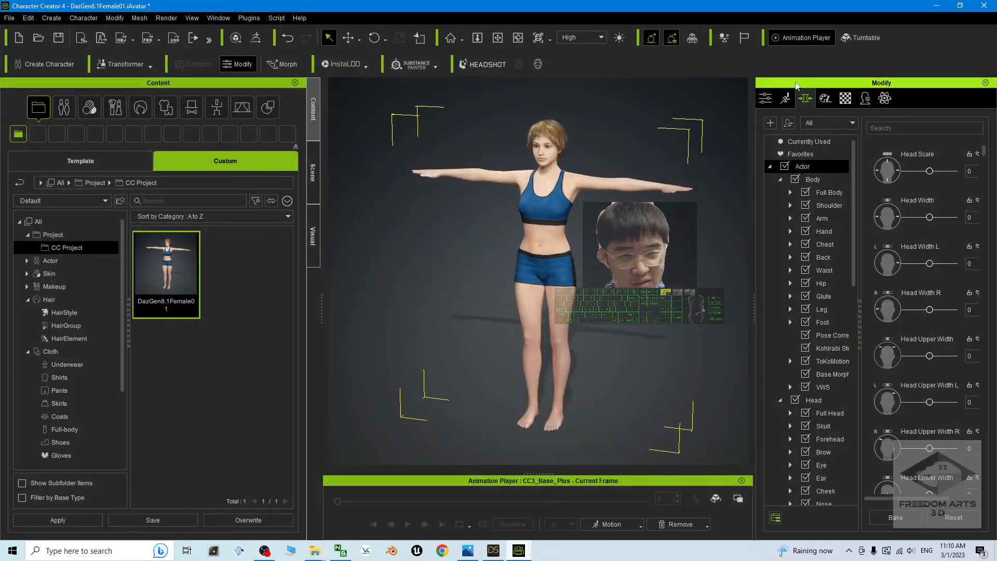
{"action": "left_click", "coordinate": [492, 550]}
{"action": "left_click", "coordinate": [479, 549]}
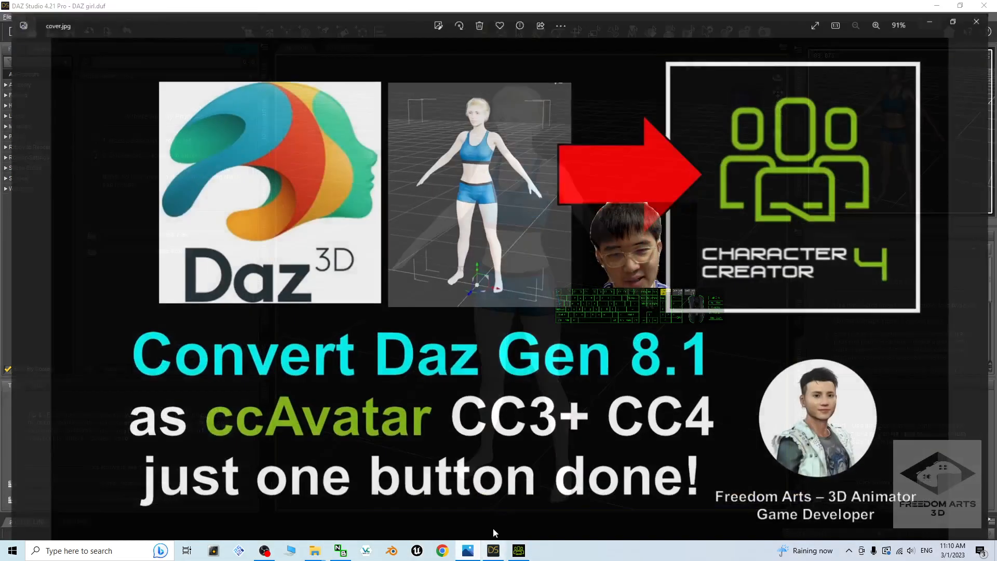